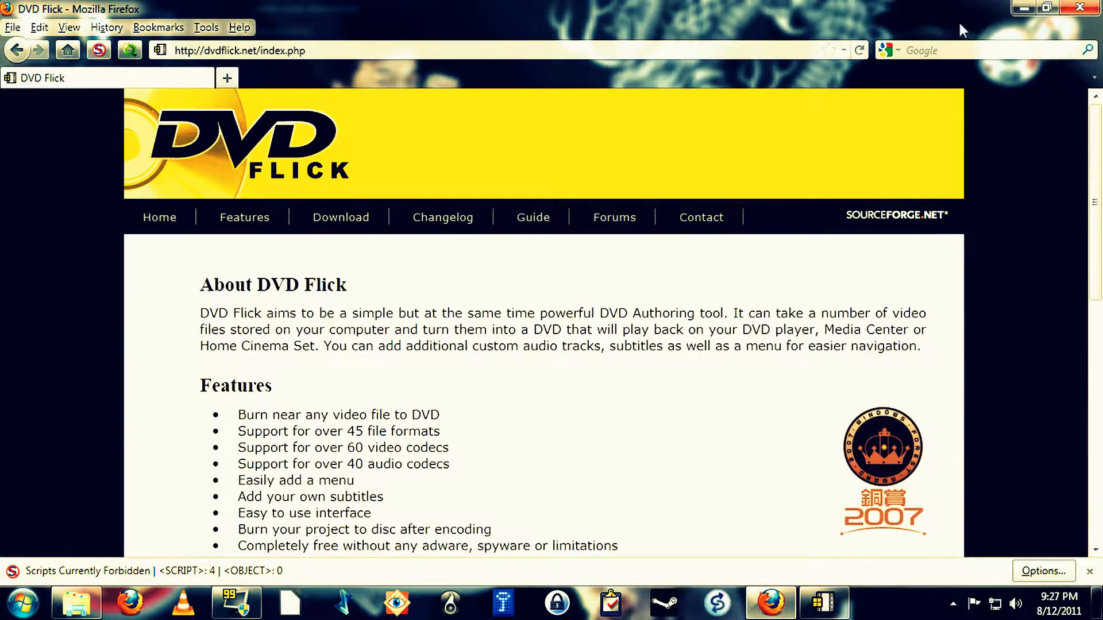
# Step: Switch to DVD Flick and save the project's burning settings as defaults, keeping the Optiarc DVD RW AD-7173A 1-03 (D) drive selected
pyautogui.click(1024, 8)
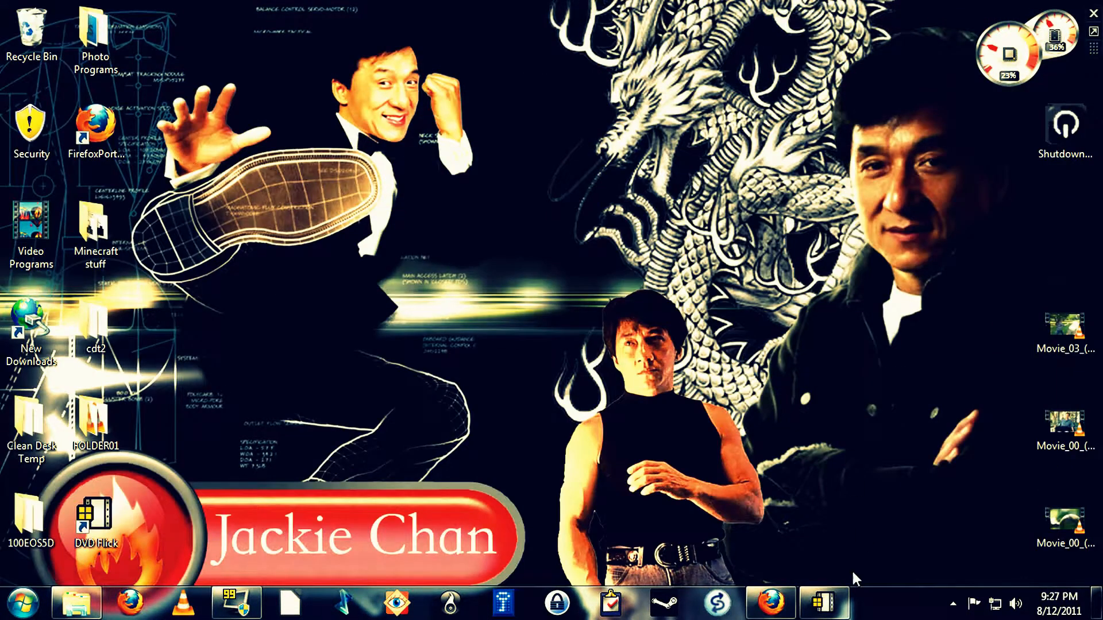
pyautogui.click(822, 603)
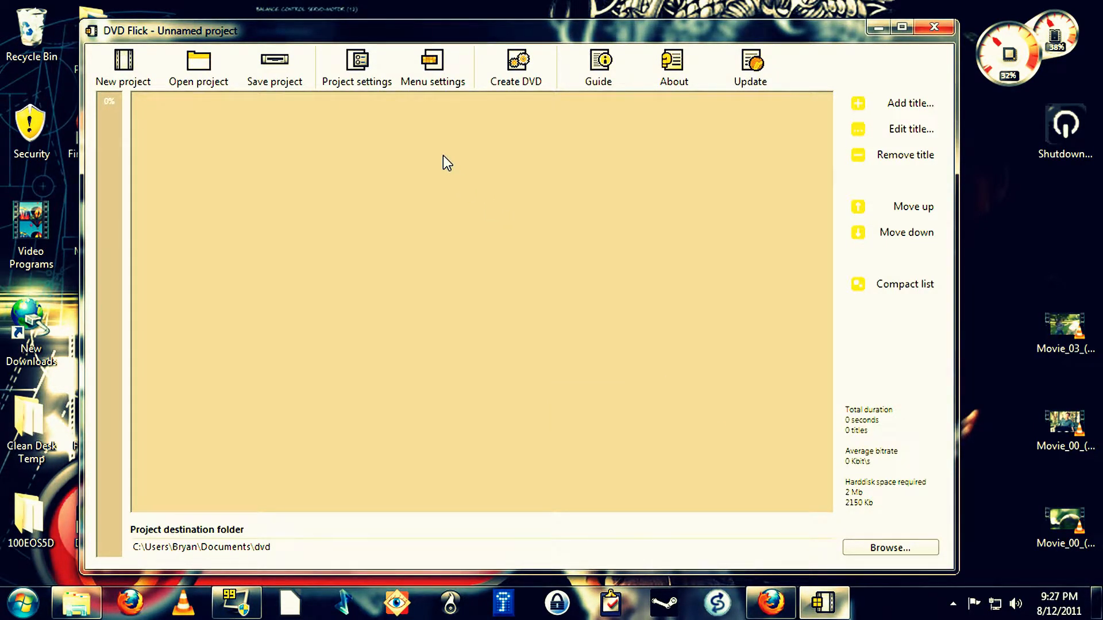
pyautogui.click(355, 70)
pyautogui.click(342, 299)
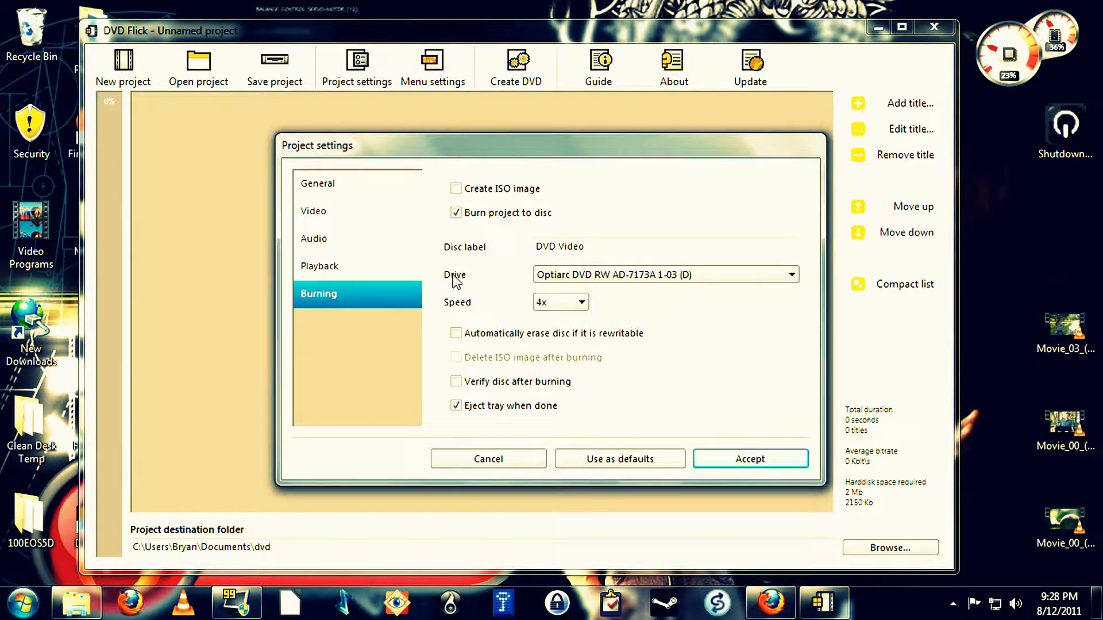
pyautogui.click(597, 275)
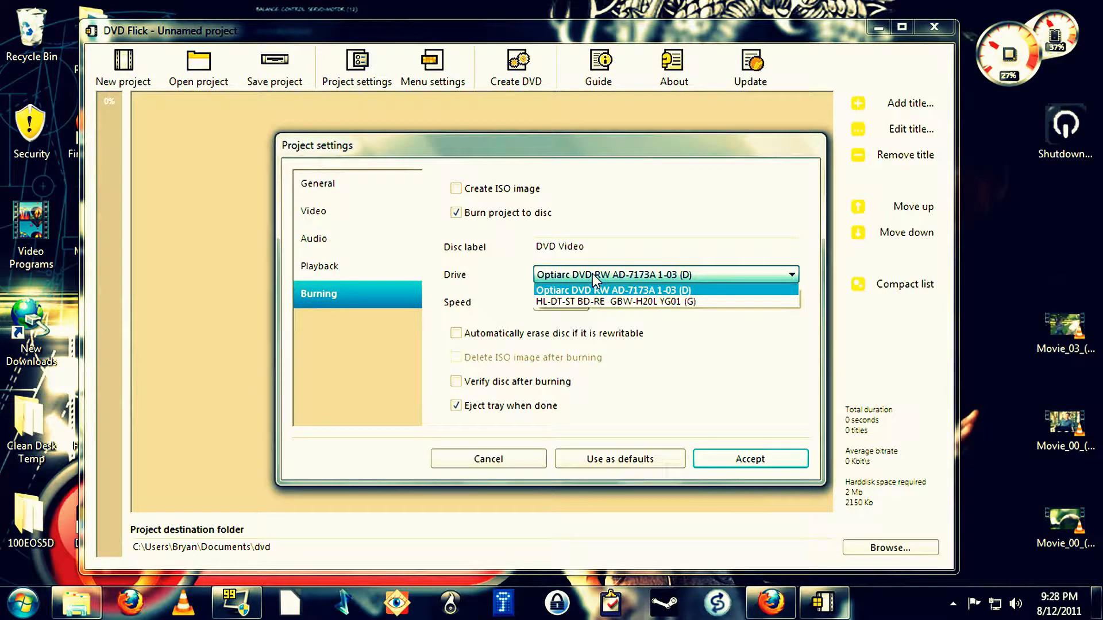
pyautogui.click(592, 274)
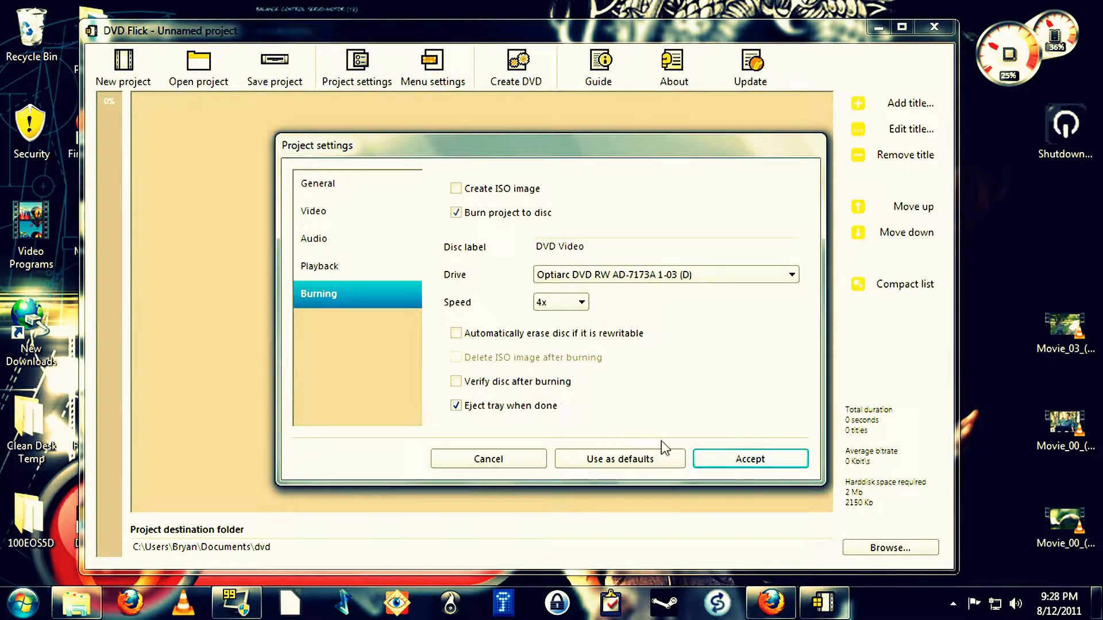
pyautogui.click(593, 464)
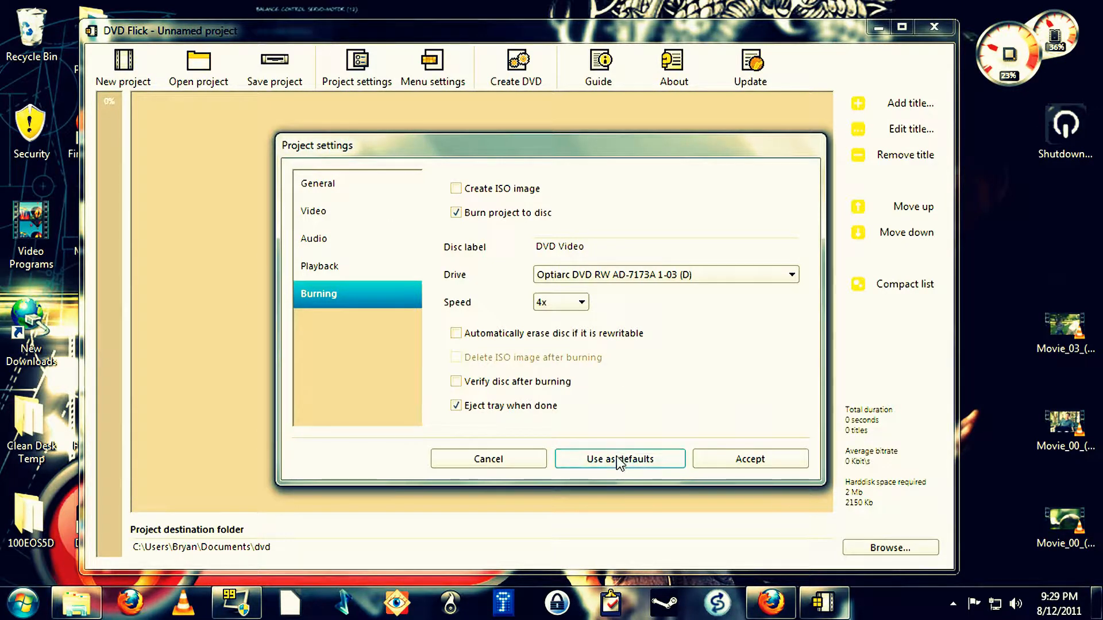
pyautogui.click(753, 459)
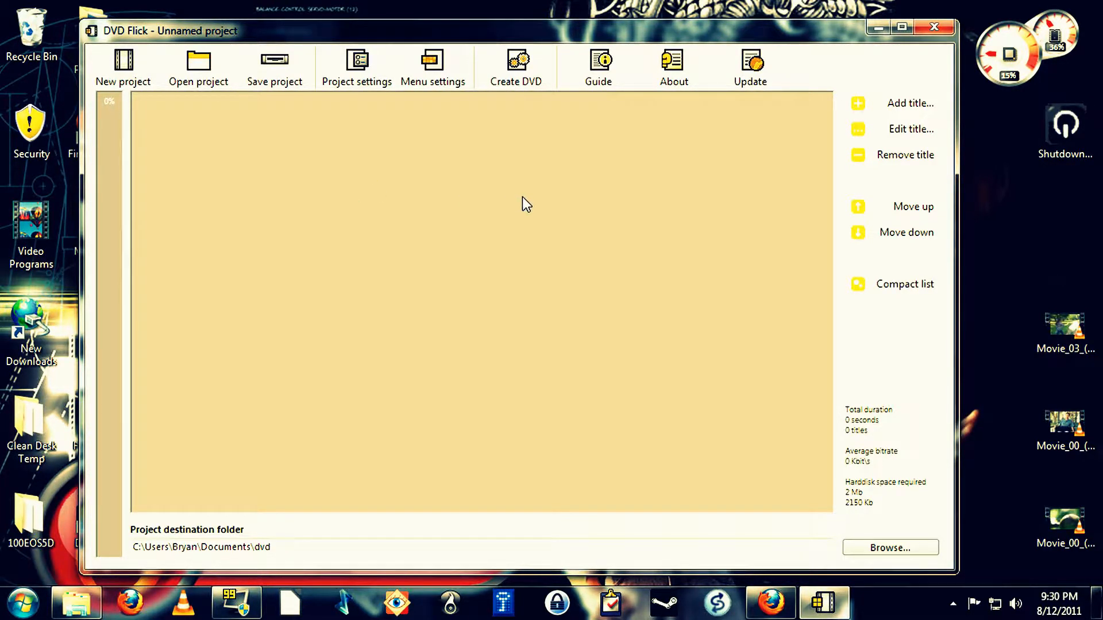
# Step: Add the video Movie_00_(MVI_1297) from the Desktop as the project's first title
pyautogui.click(896, 106)
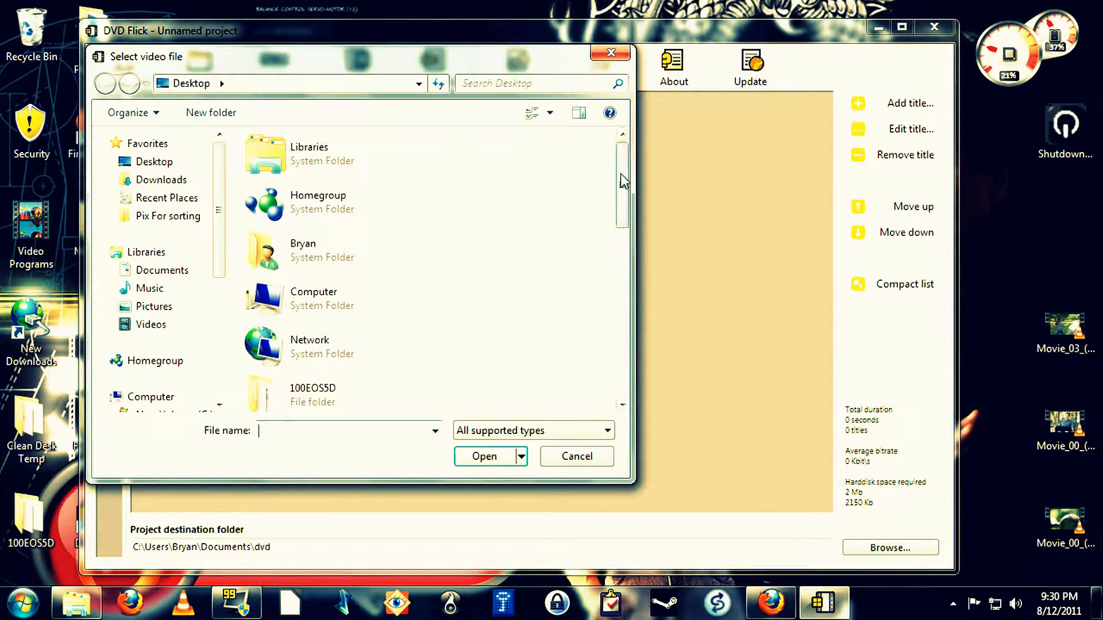
pyautogui.moveTo(620, 173); pyautogui.dragTo(627, 360)
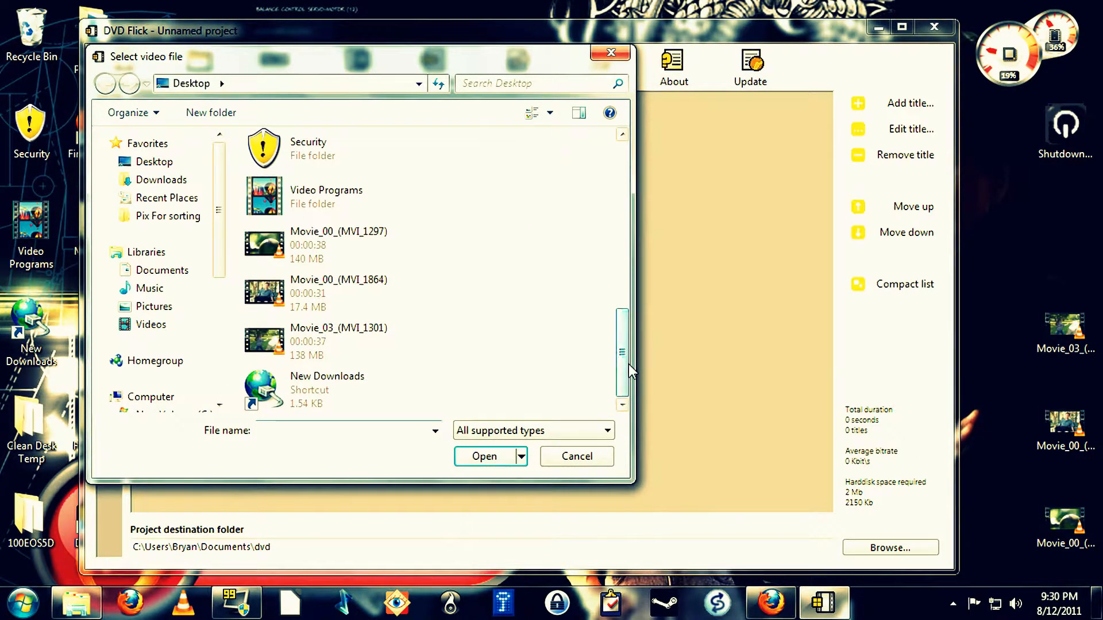
pyautogui.click(278, 257)
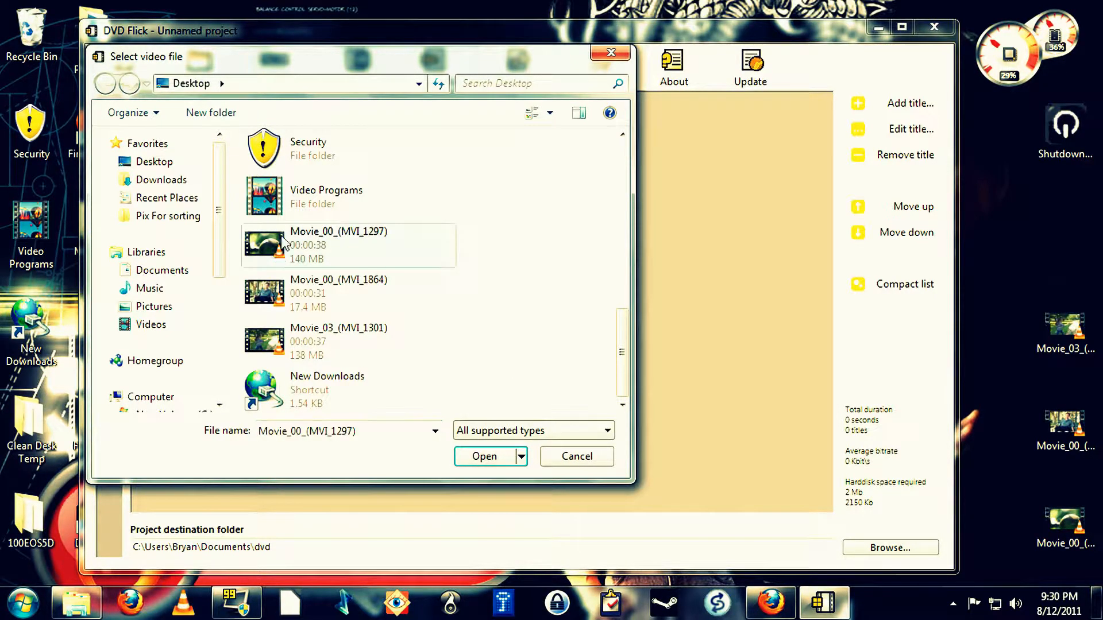
pyautogui.click(485, 458)
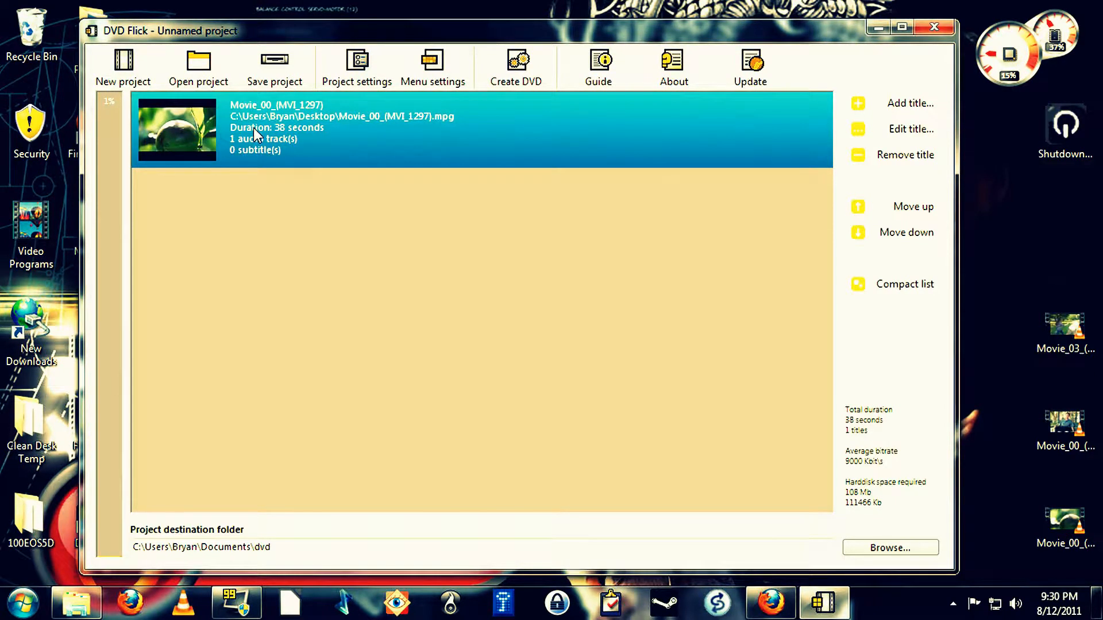
# Step: Add the Desktop video Movie_00_(MVI_1864) to the project as the second title
pyautogui.click(918, 108)
pyautogui.moveTo(624, 184); pyautogui.dragTo(523, 354)
pyautogui.click(328, 294)
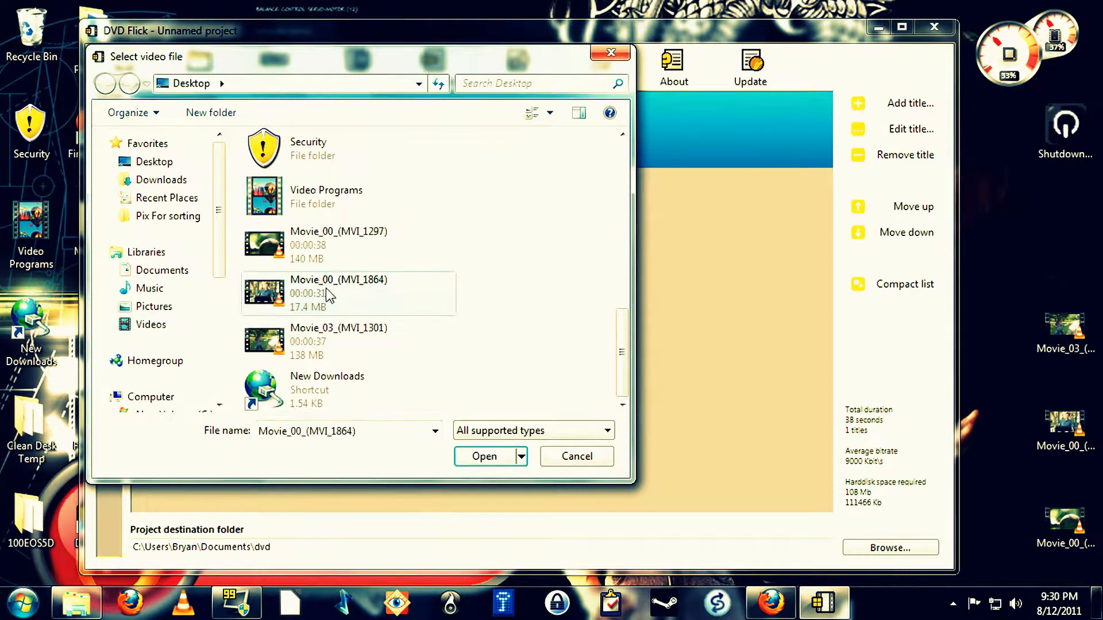
pyautogui.click(489, 458)
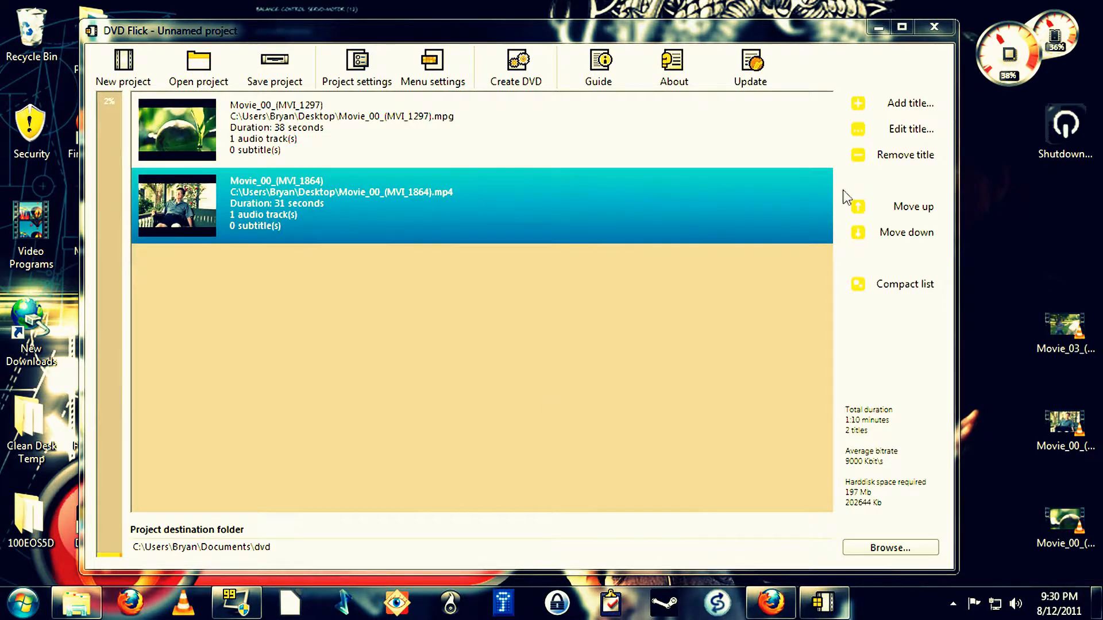
# Step: Add the Desktop video Movie_03_(MVI_1301) to the project as the third title
pyautogui.click(919, 103)
pyautogui.moveTo(629, 195); pyautogui.dragTo(603, 388)
pyautogui.click(301, 343)
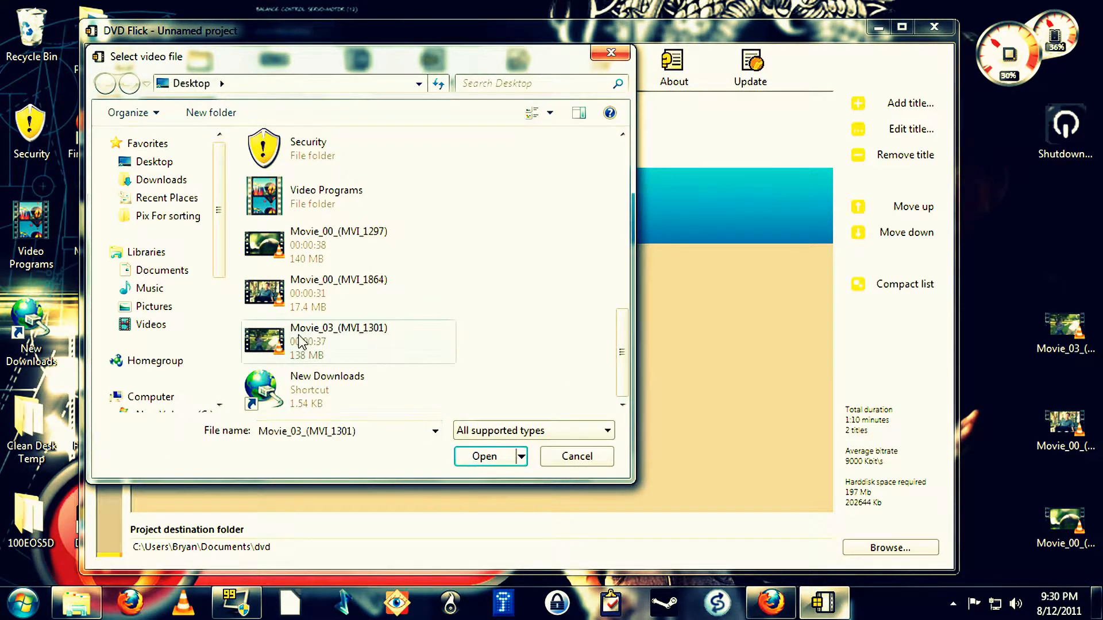
pyautogui.click(485, 463)
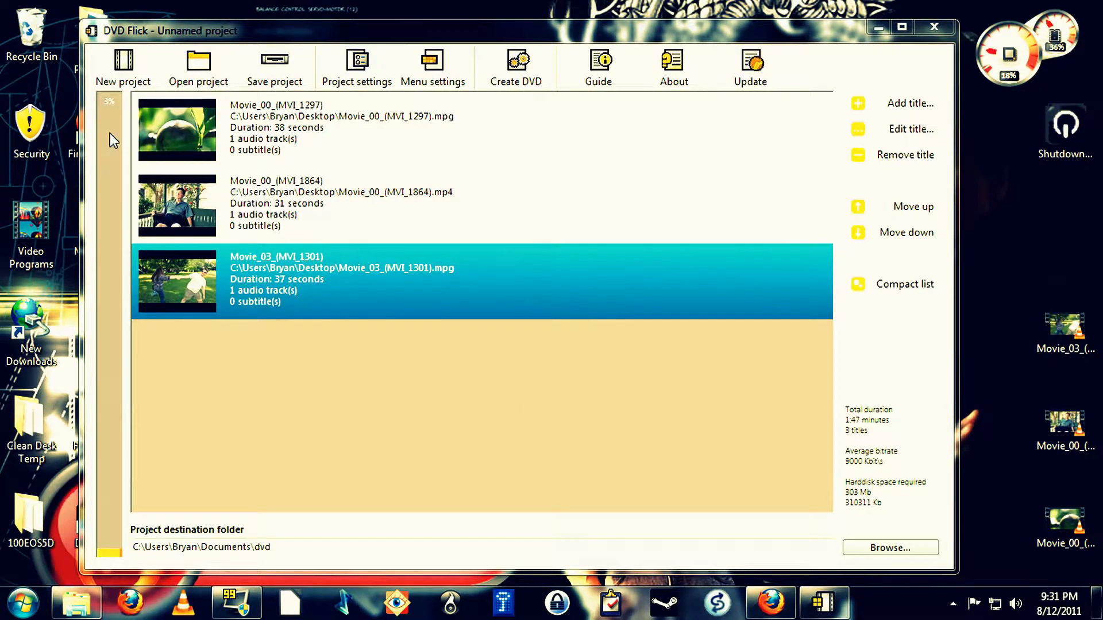
# Step: Start creating the DVD, allowing the existing destination folder's contents to be deleted and the project to be burned to a blank disc
pyautogui.moveTo(109, 133)
pyautogui.moveTo(102, 555)
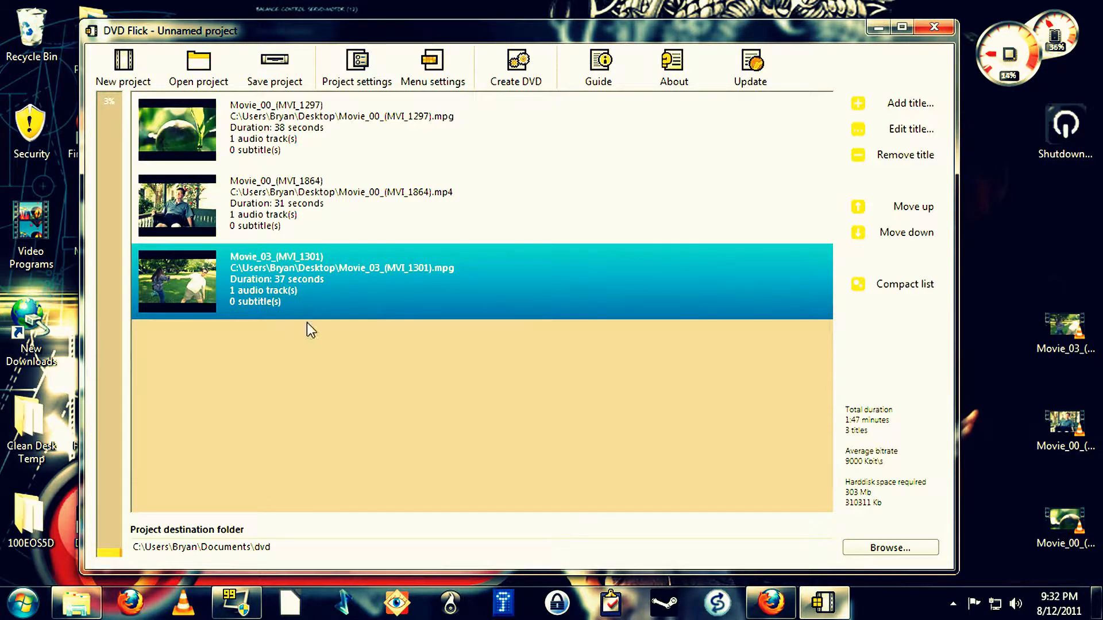
pyautogui.click(515, 64)
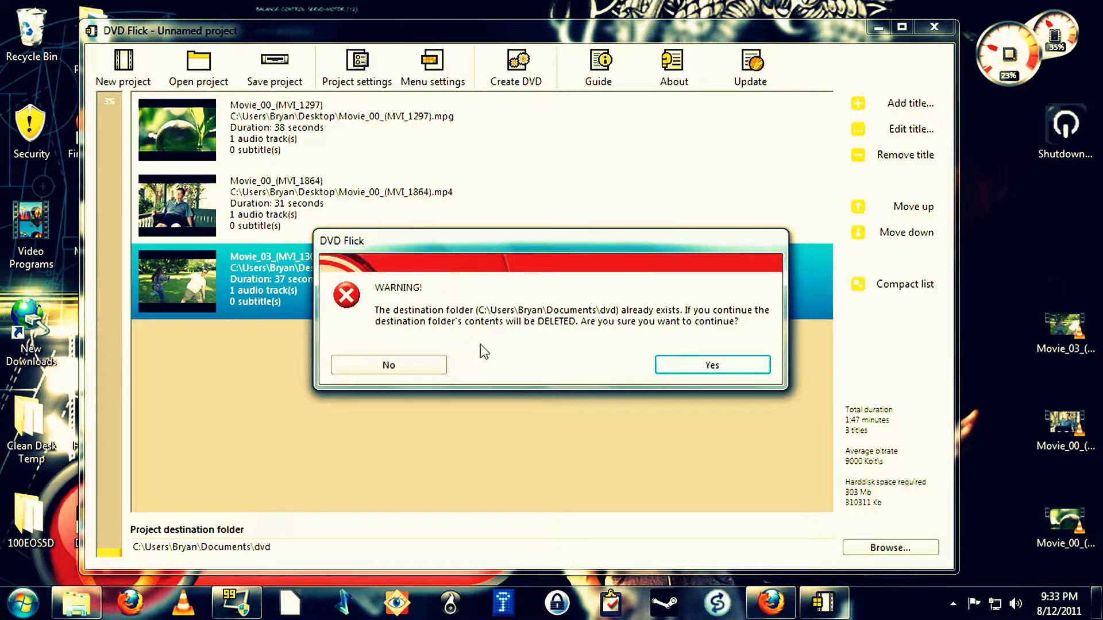
pyautogui.click(689, 370)
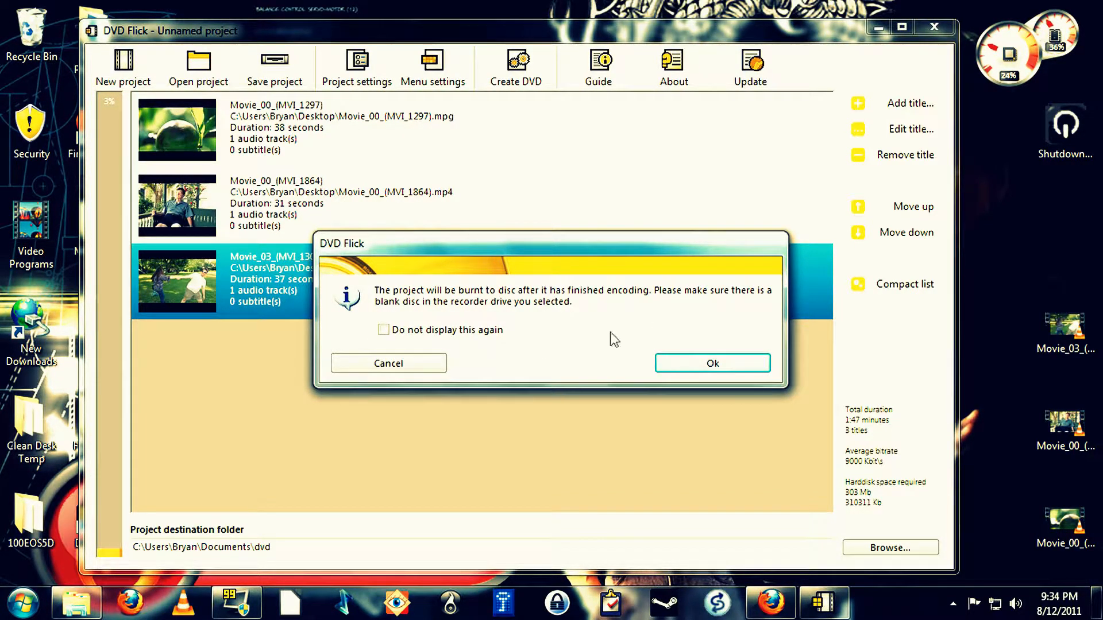
pyautogui.click(712, 364)
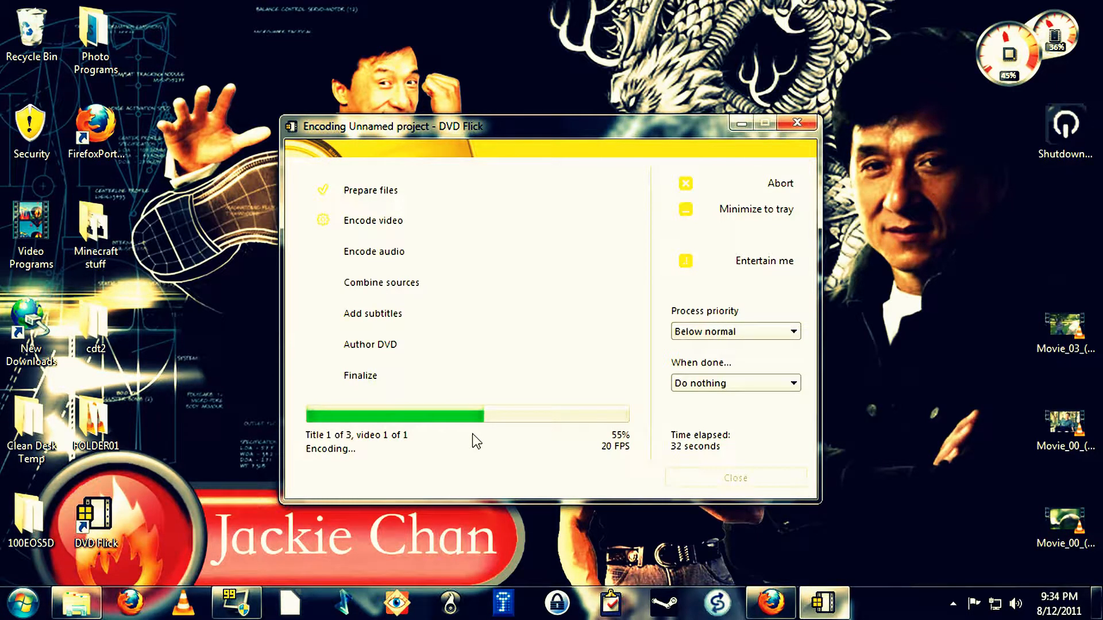
# Step: Open the built-in Tetris game during encoding and exit it
pyautogui.click(747, 261)
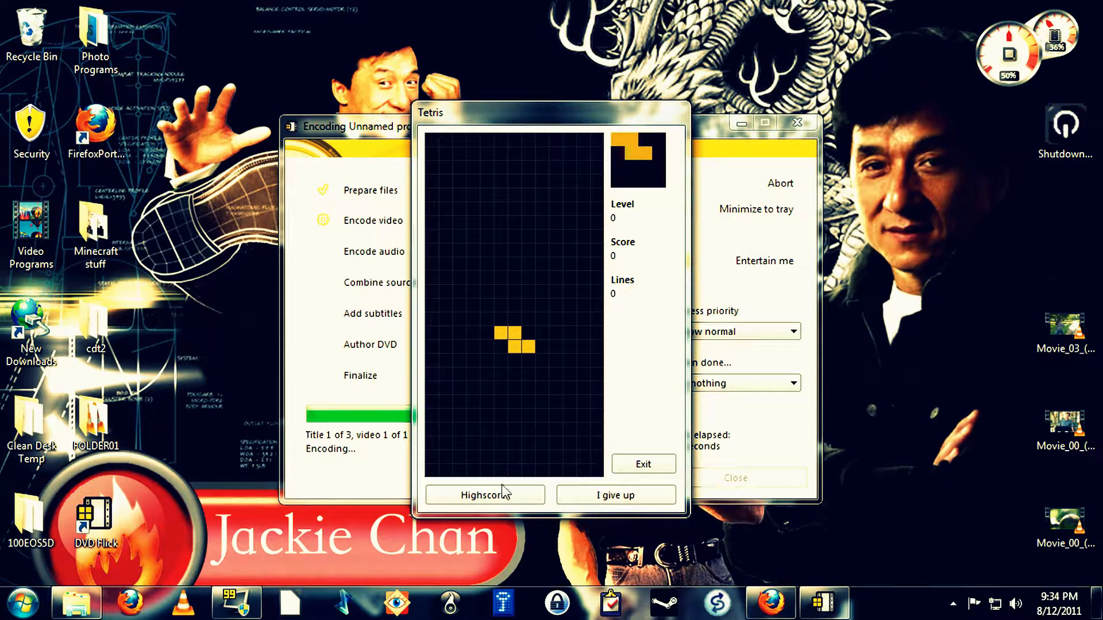
pyautogui.click(639, 466)
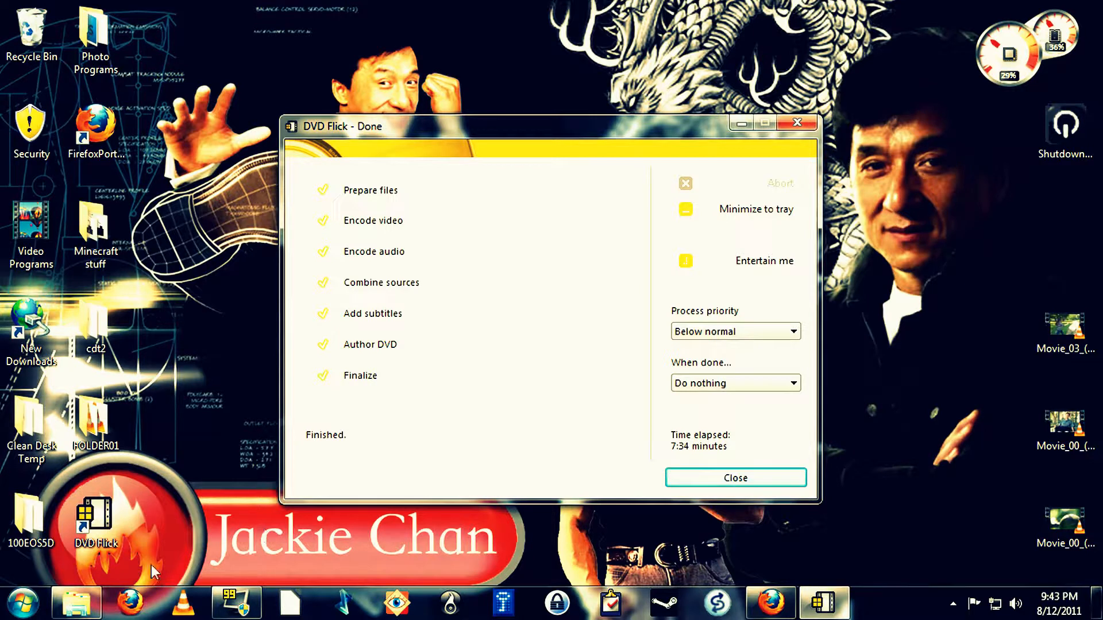
# Step: Play the burned DVD Video disc in drive D: from Windows Explorer to check it, and put the player and Explorer away
pyautogui.click(86, 612)
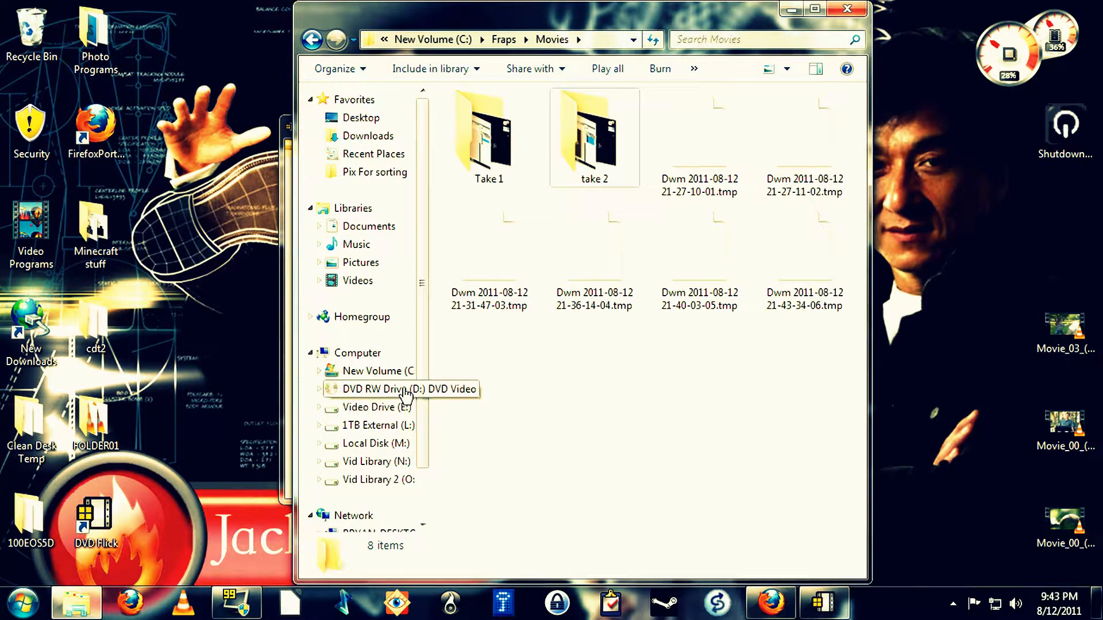
pyautogui.rightClick(367, 395)
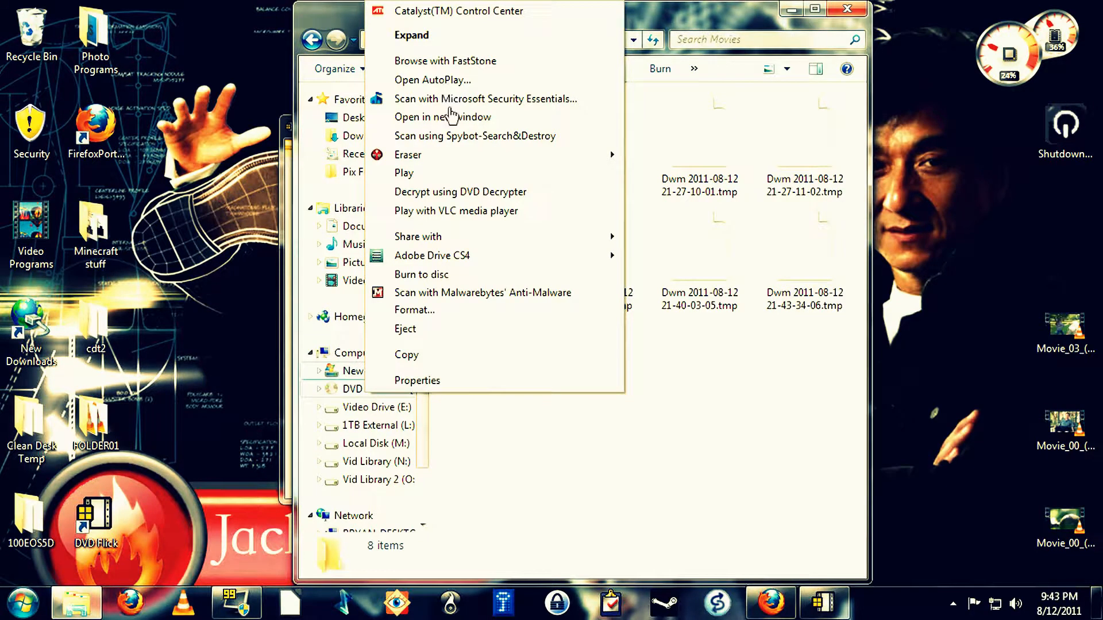
pyautogui.click(424, 174)
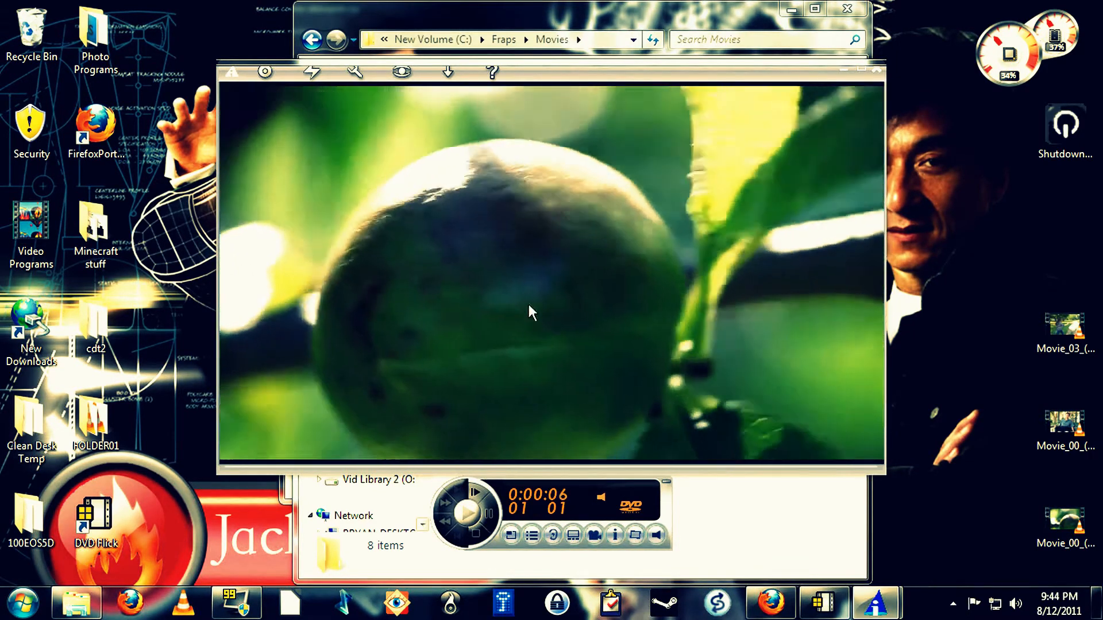
pyautogui.click(876, 69)
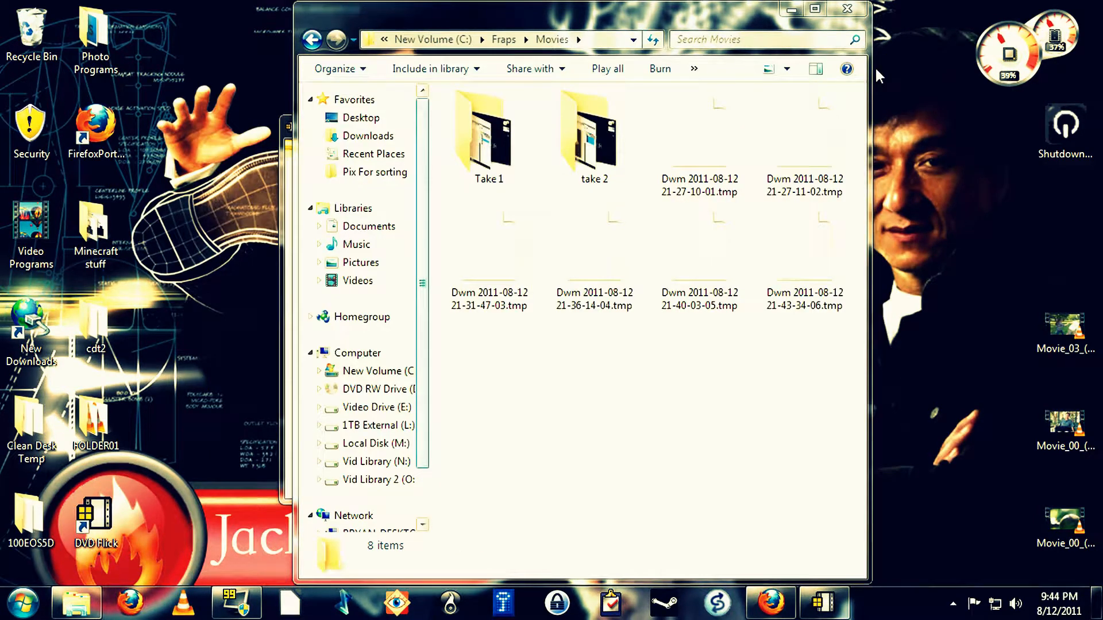
pyautogui.click(791, 8)
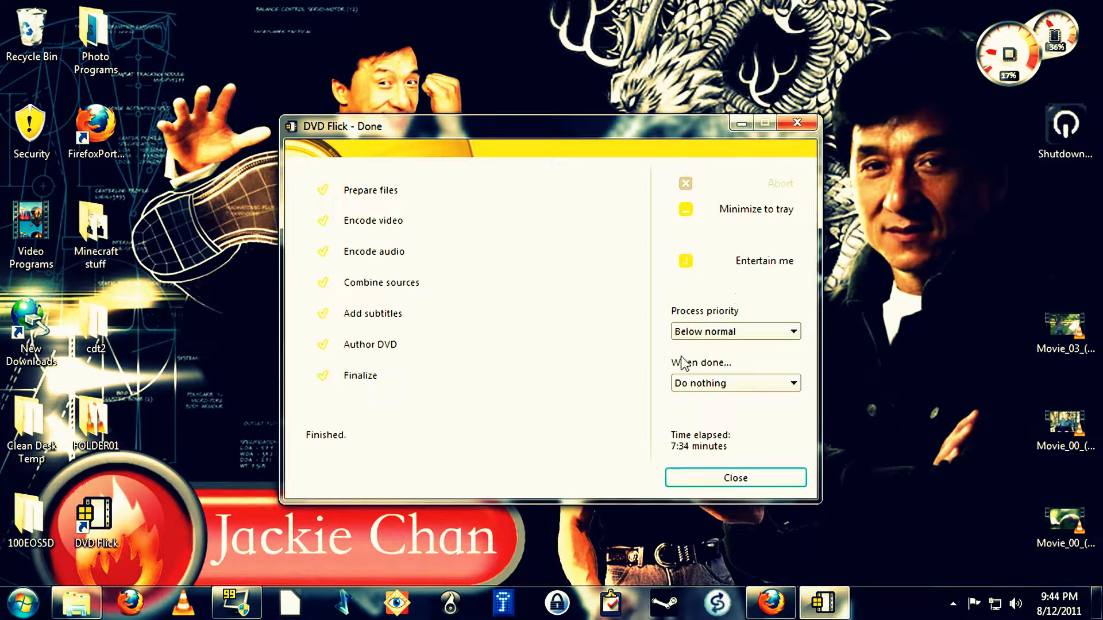
# Step: Close the finished encoding window and choose Widescreen (16:9) as the target aspect ratio in the first title's properties
pyautogui.click(735, 479)
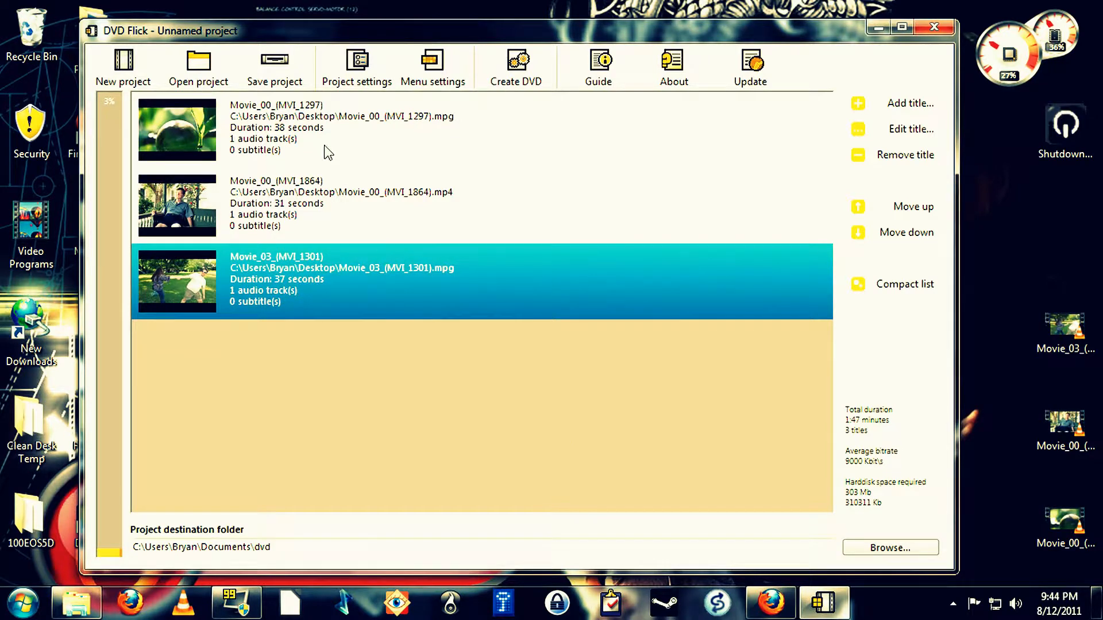
pyautogui.doubleClick(185, 126)
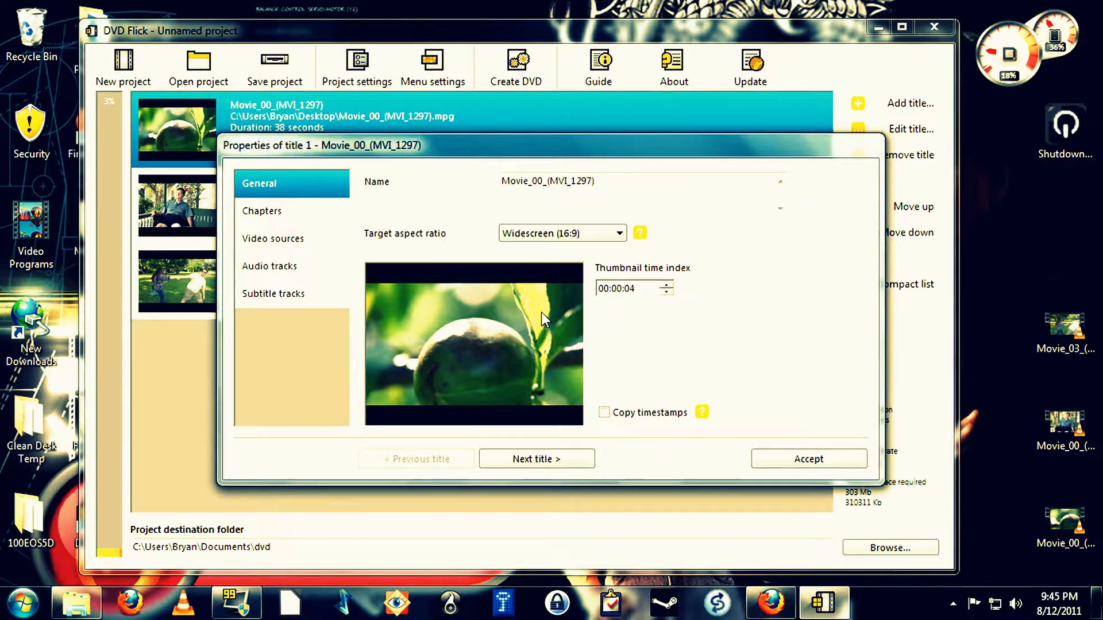
pyautogui.click(555, 234)
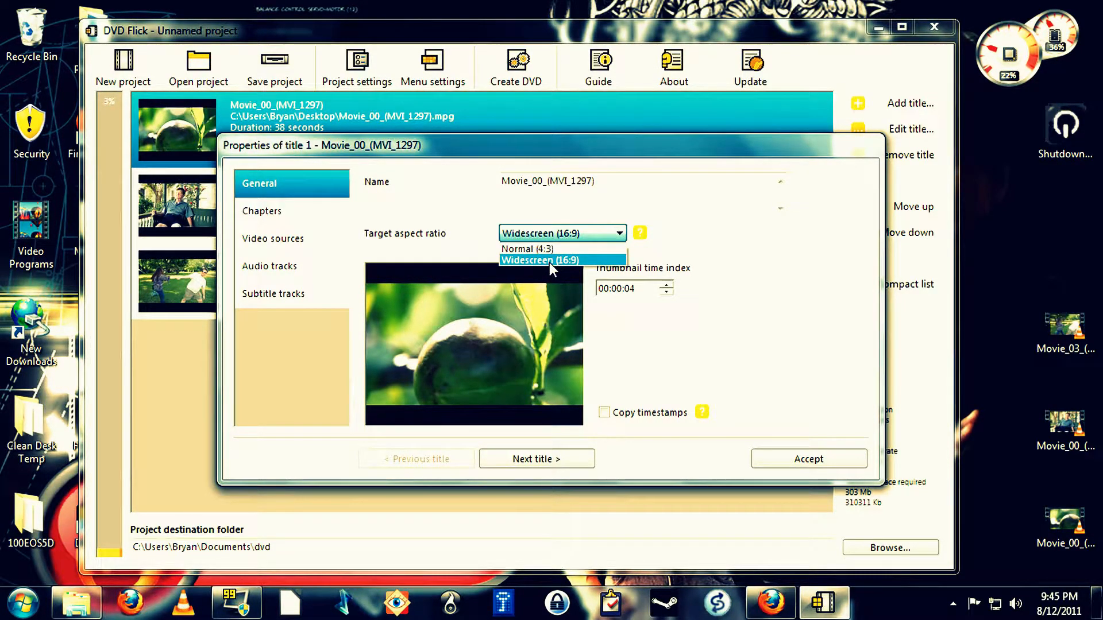
pyautogui.click(551, 261)
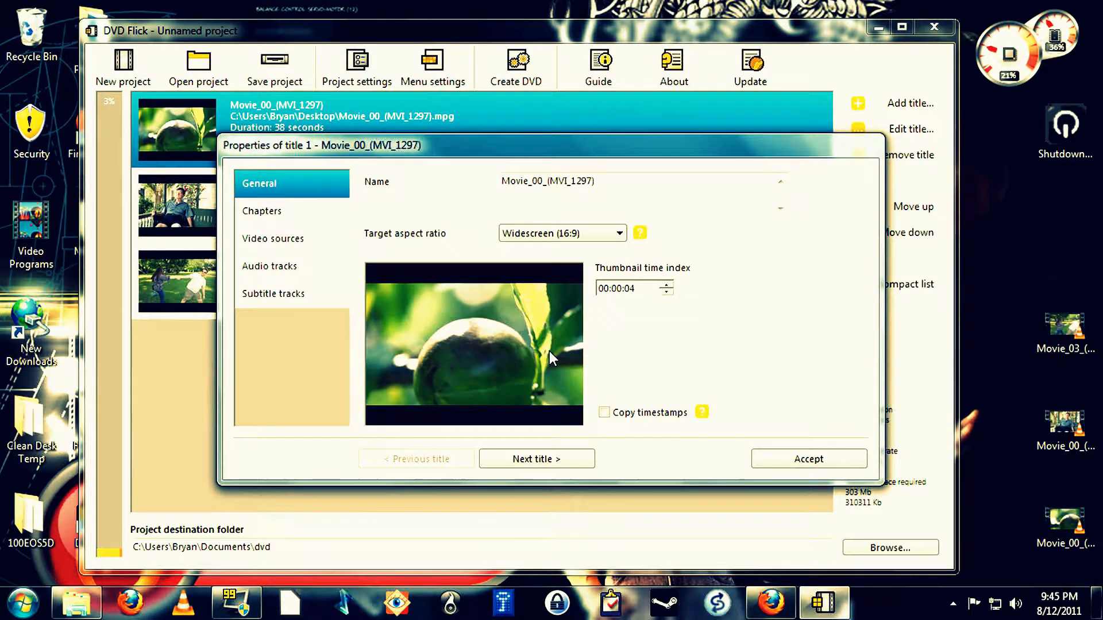
# Step: Set the thumbnail time index of the title Movie_00_(MVI_1297) to 00:00:25
pyautogui.click(666, 293)
pyautogui.click(667, 293)
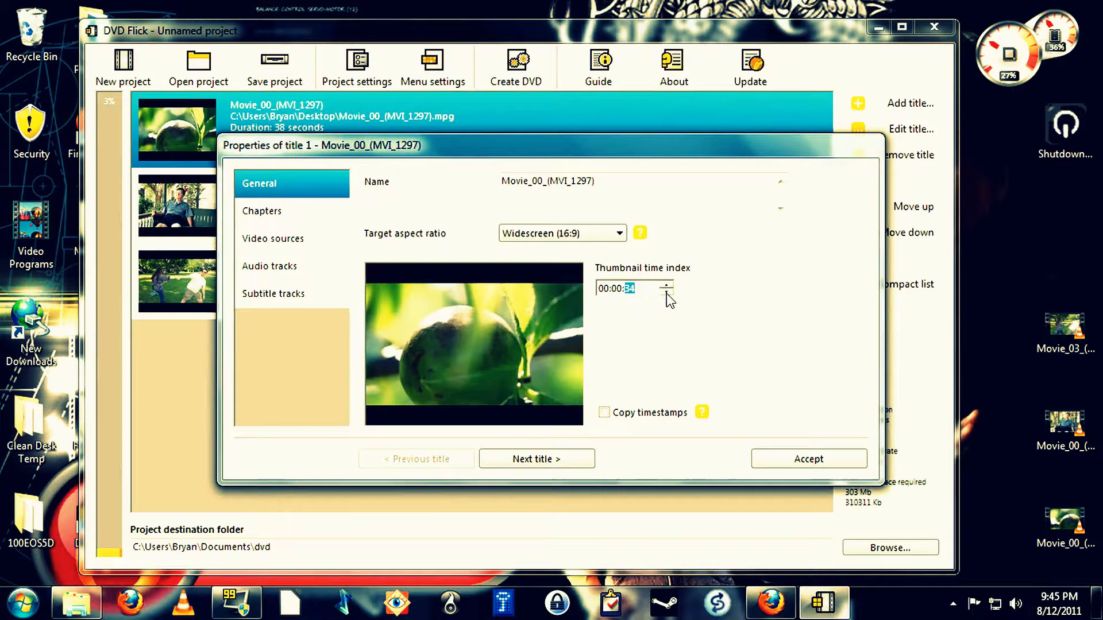
pyautogui.click(666, 292)
pyautogui.click(666, 293)
pyautogui.click(666, 293)
pyautogui.click(666, 293)
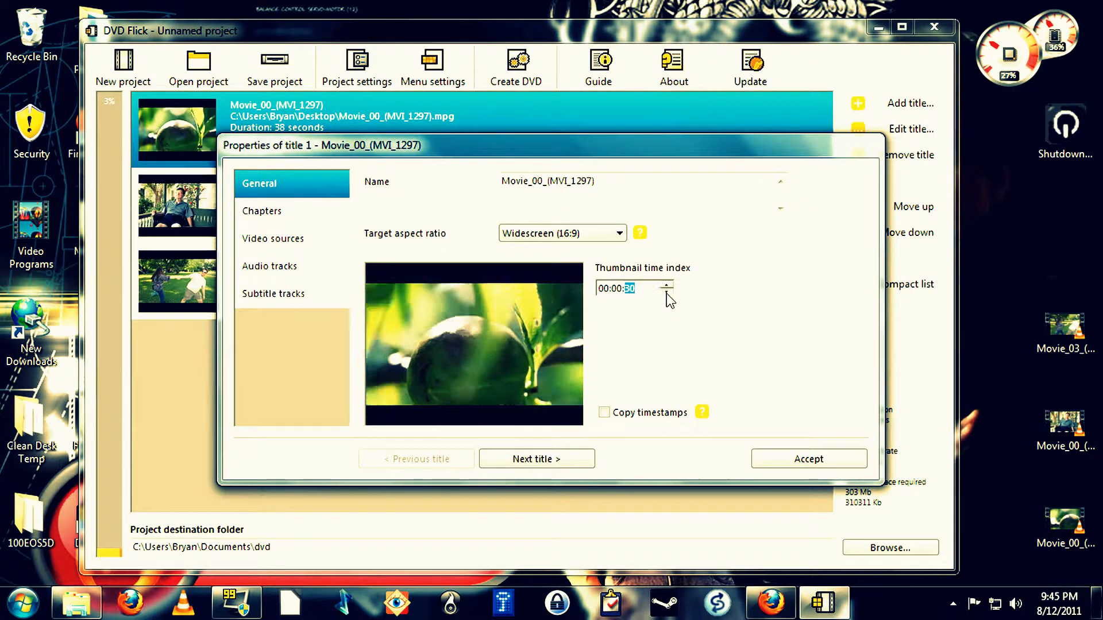
pyautogui.click(666, 292)
pyautogui.click(666, 293)
pyautogui.click(666, 292)
pyautogui.click(667, 293)
pyautogui.click(666, 292)
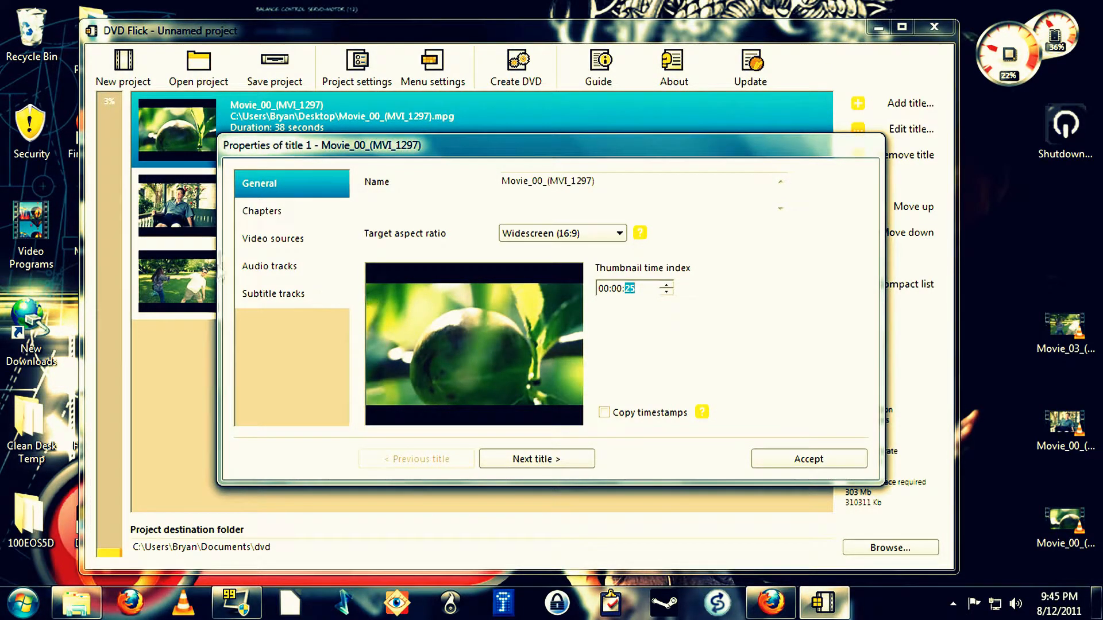
# Step: Switch the first title's chapter creation from a fixed minute interval to a set number of 10 chapters
pyautogui.click(310, 213)
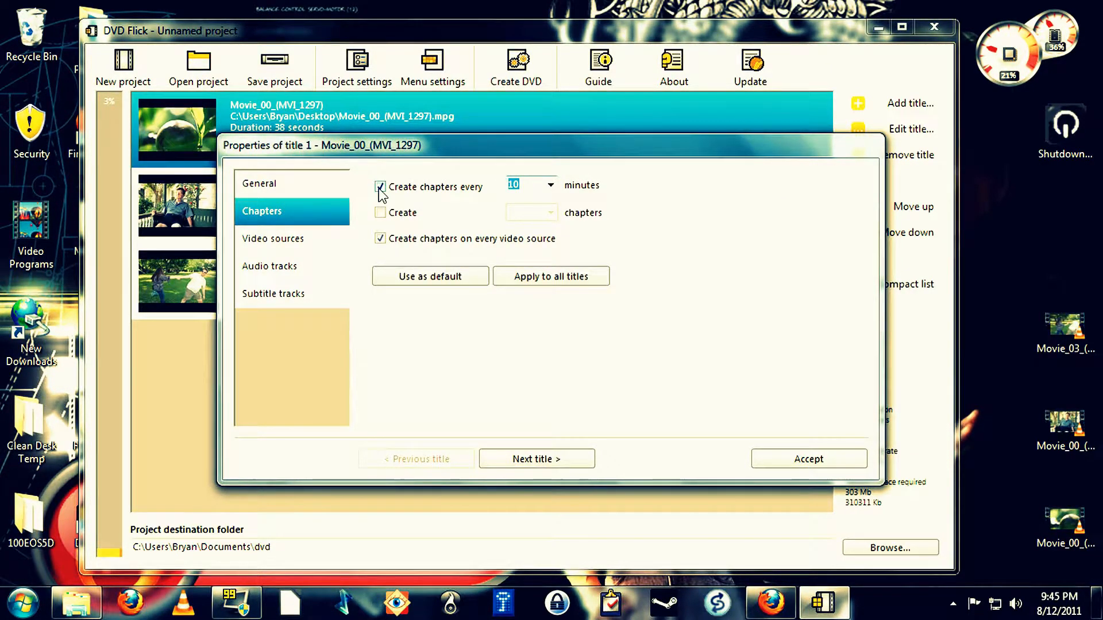
pyautogui.click(549, 187)
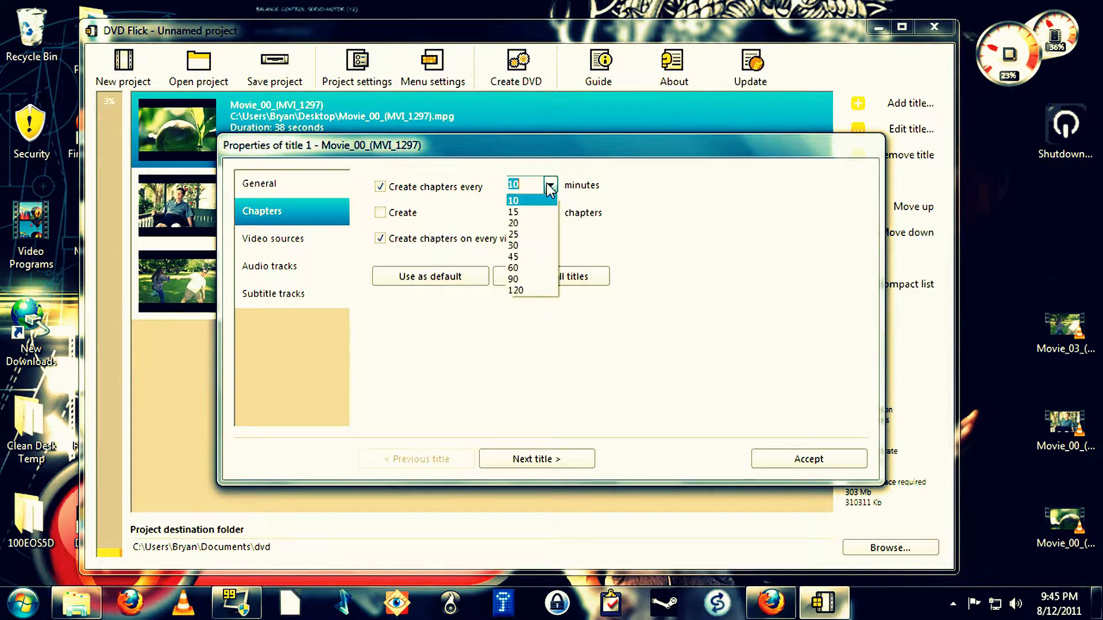
pyautogui.click(622, 193)
pyautogui.click(380, 186)
pyautogui.click(380, 212)
pyautogui.click(551, 213)
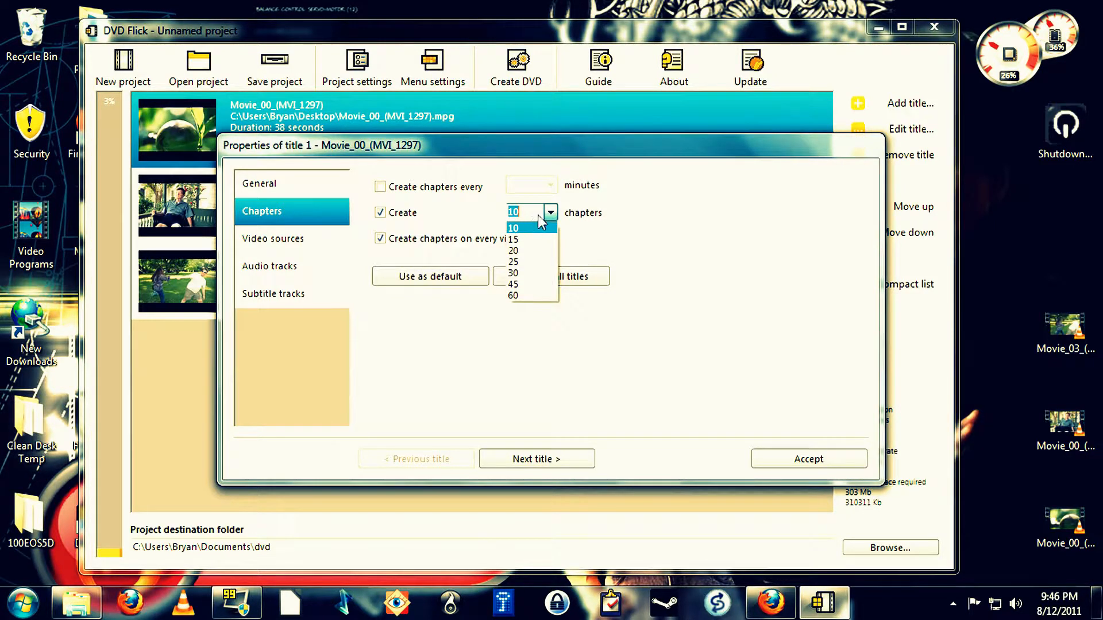
pyautogui.click(604, 202)
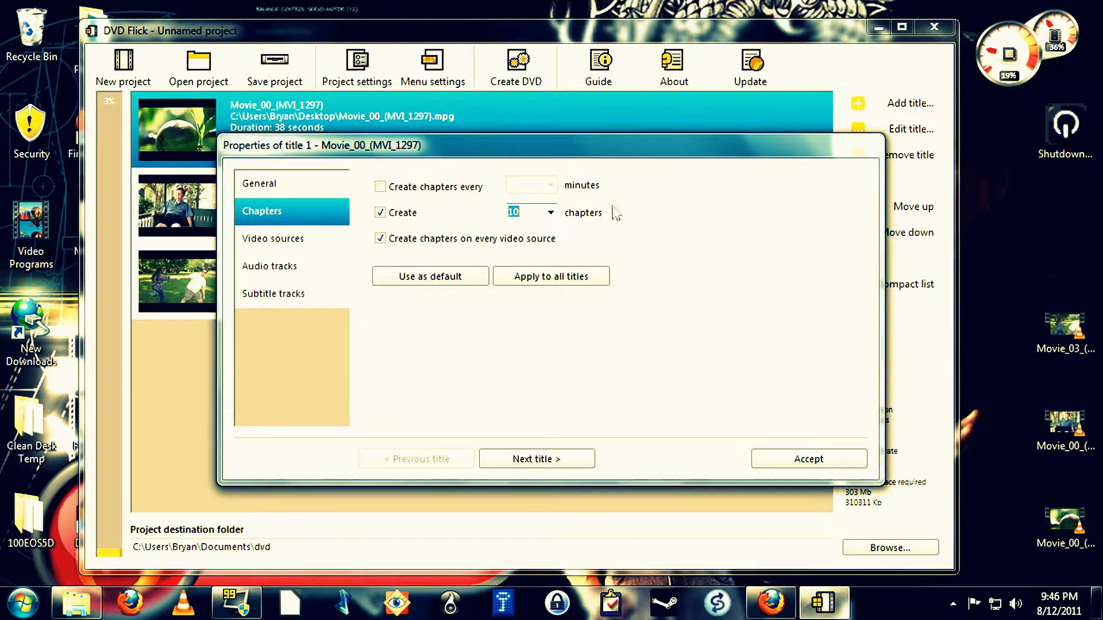
# Step: Review the first title's video sources, audio tracks and subtitle tracks, and accept the title properties
pyautogui.click(306, 212)
pyautogui.click(326, 238)
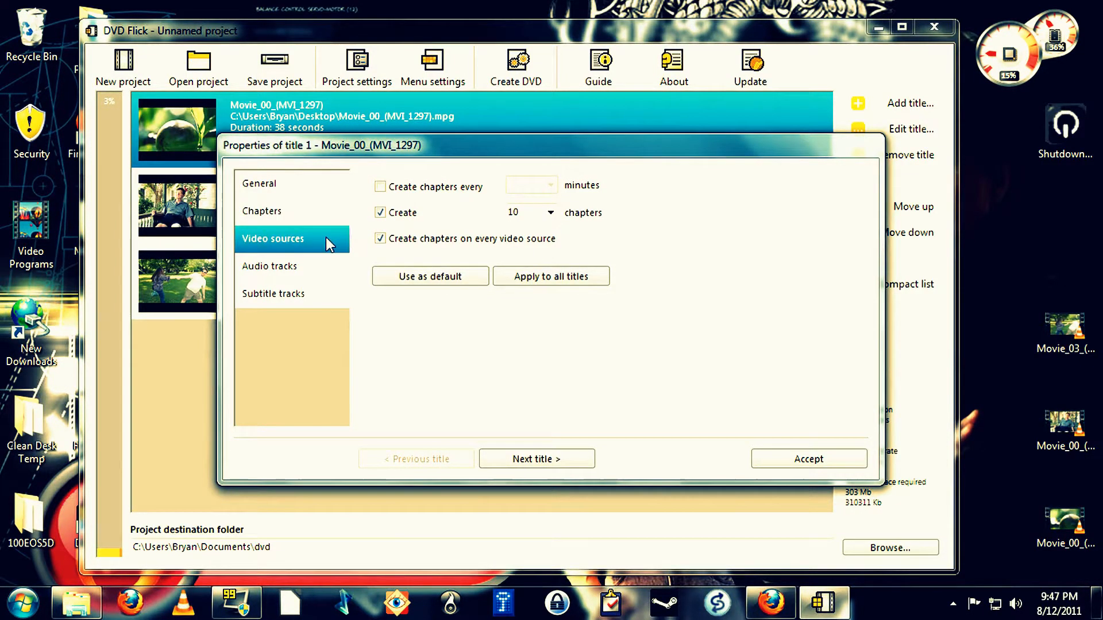
pyautogui.click(276, 268)
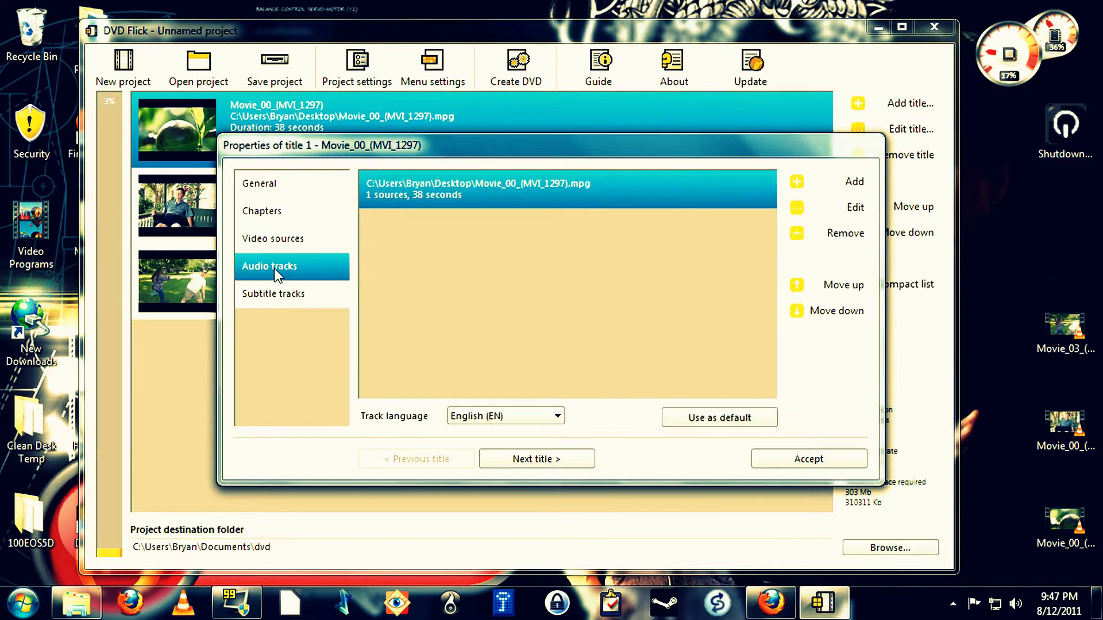
pyautogui.click(303, 295)
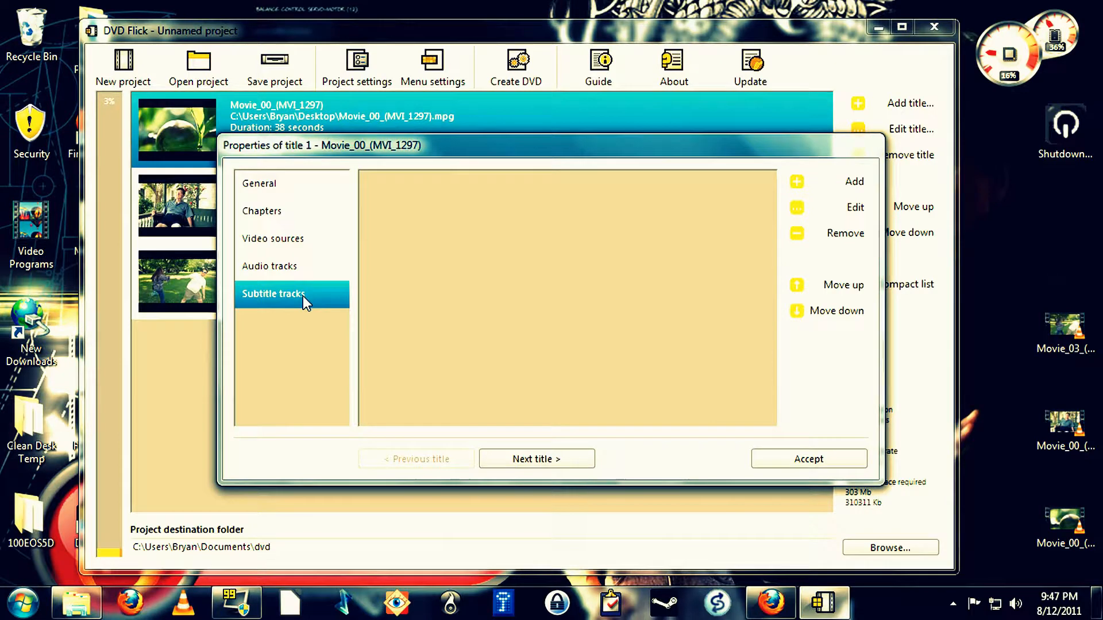
pyautogui.click(795, 463)
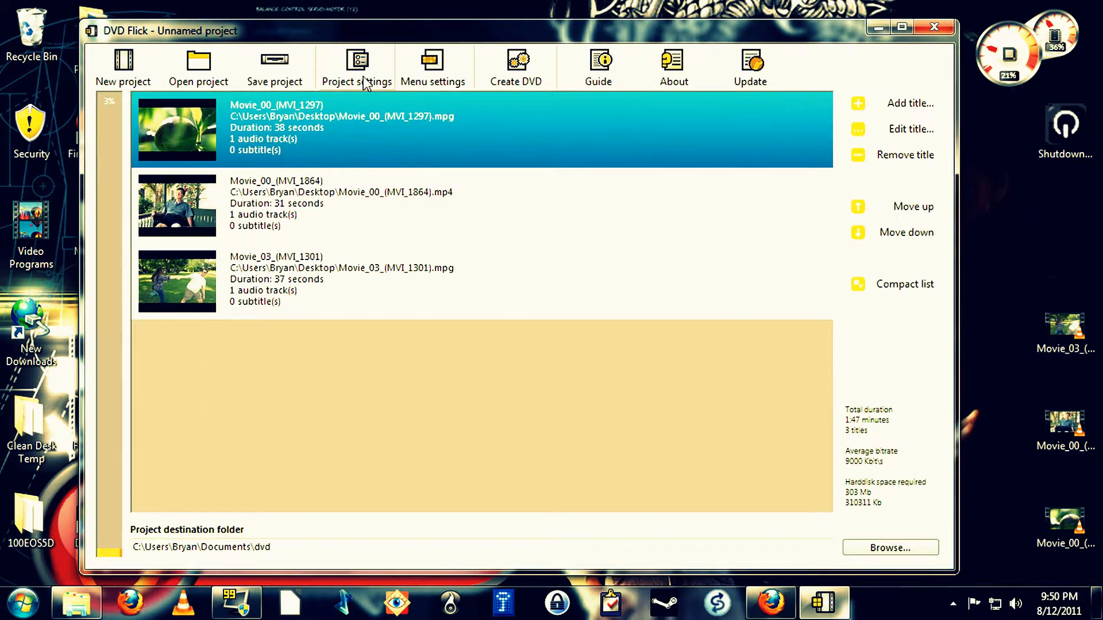
# Step: Open the project settings and examine the available target sizes and encoder priorities without changing them
pyautogui.click(363, 77)
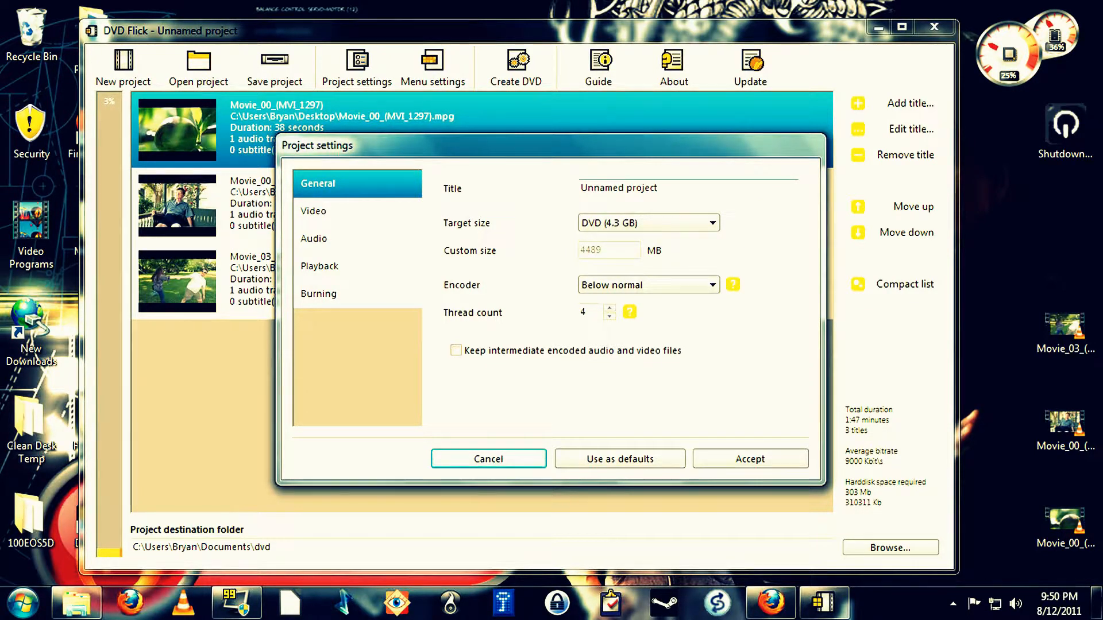
pyautogui.click(647, 227)
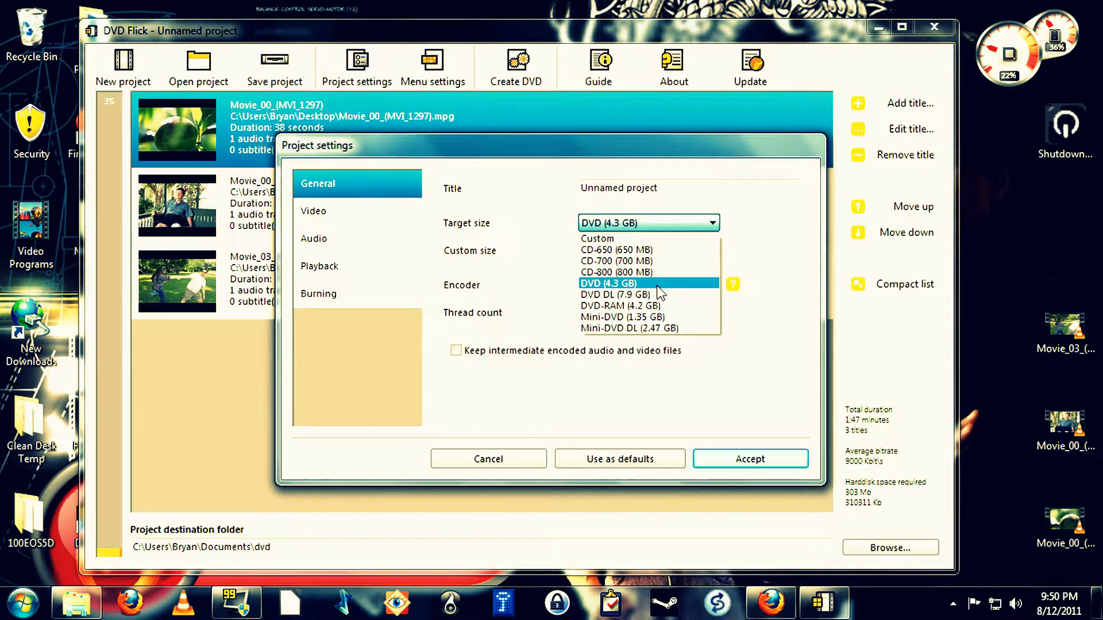
pyautogui.click(506, 278)
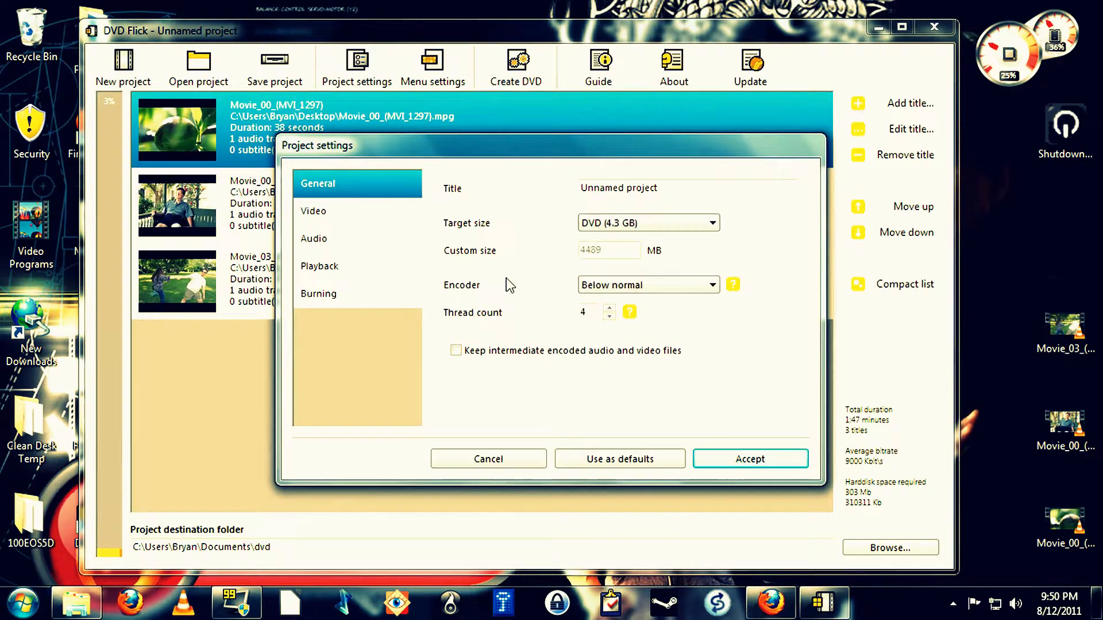
pyautogui.click(649, 287)
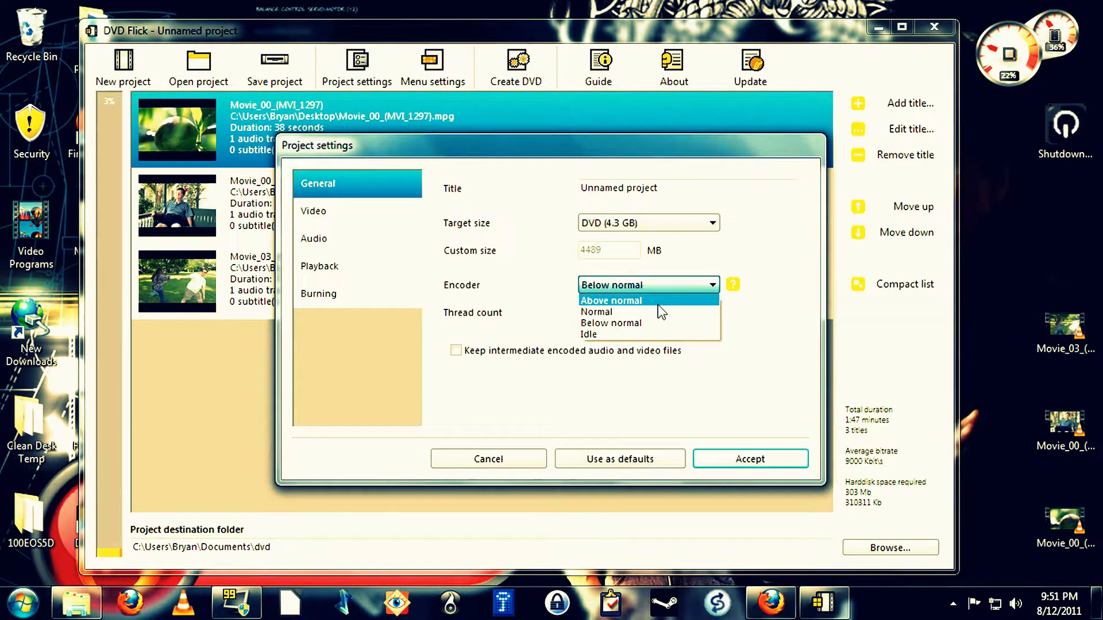
pyautogui.click(484, 343)
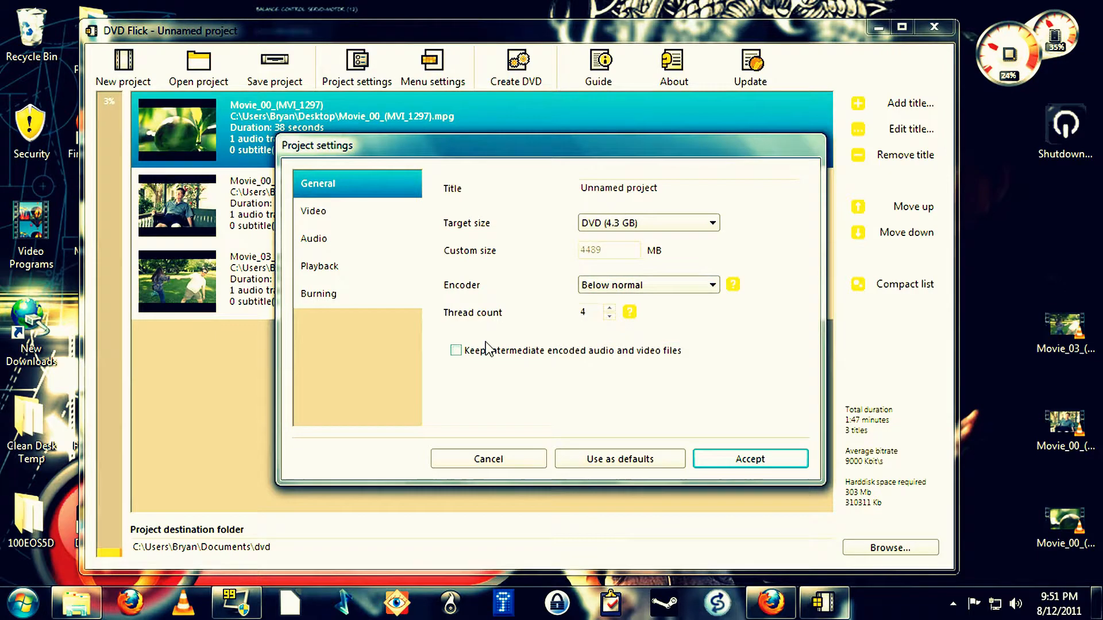
# Step: Look through the project's target format and bitrate choices, and try Best as the video encoding quality
pyautogui.click(335, 219)
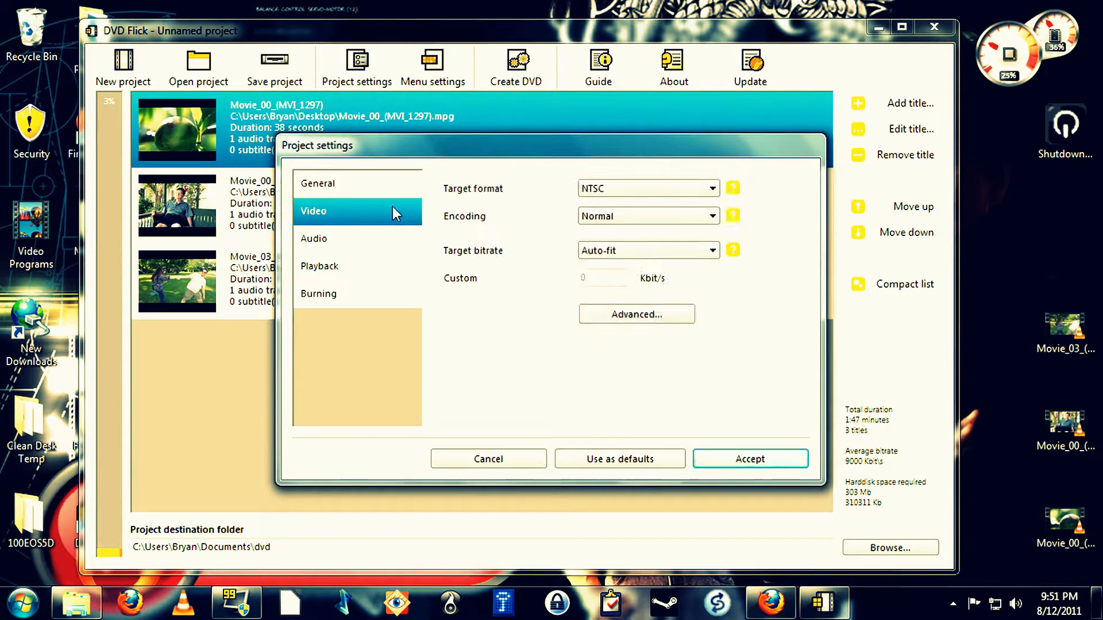
pyautogui.click(638, 190)
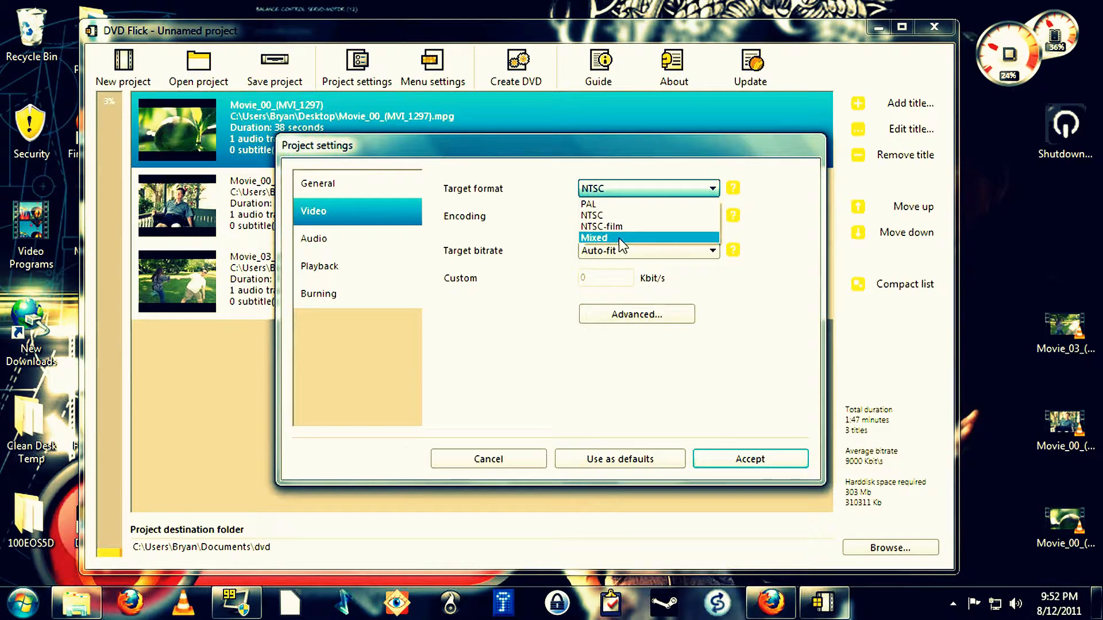
pyautogui.click(498, 232)
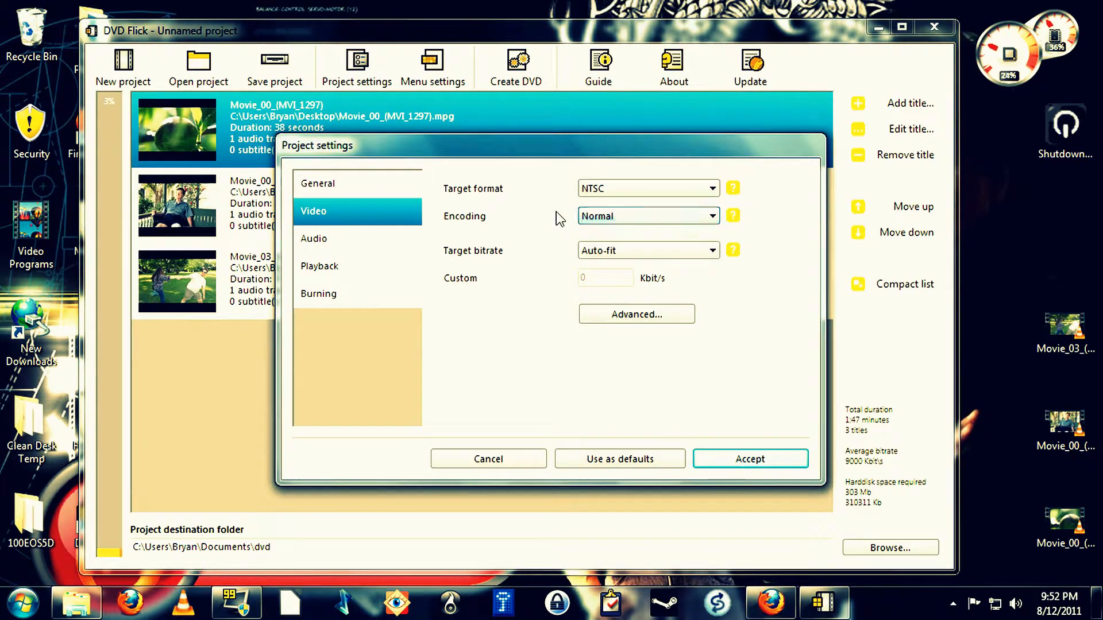
pyautogui.click(620, 212)
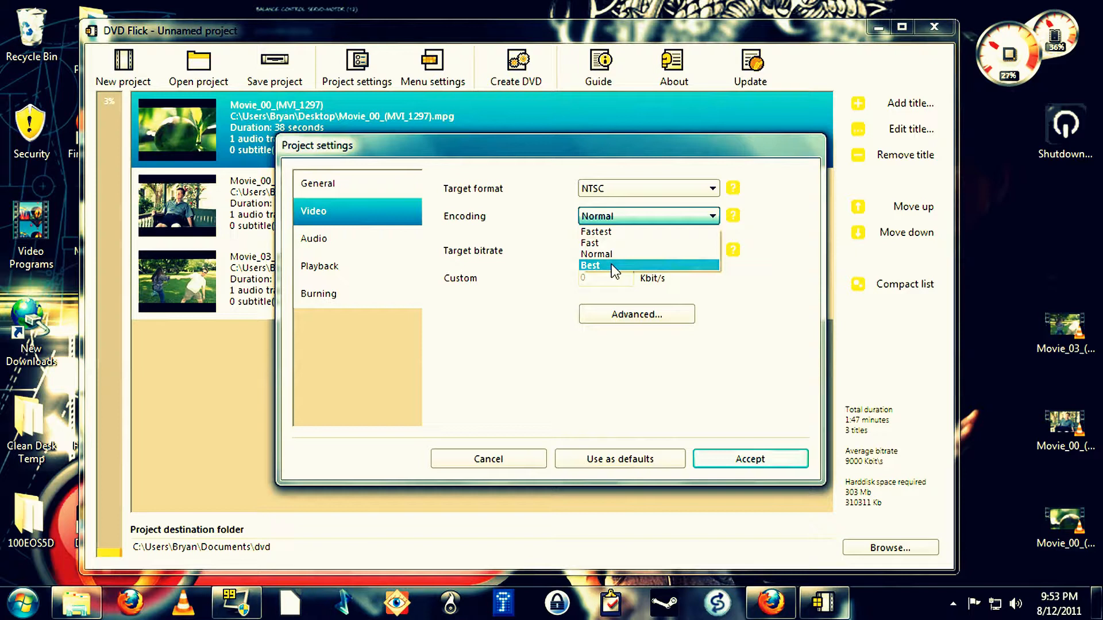
pyautogui.click(611, 264)
pyautogui.click(615, 251)
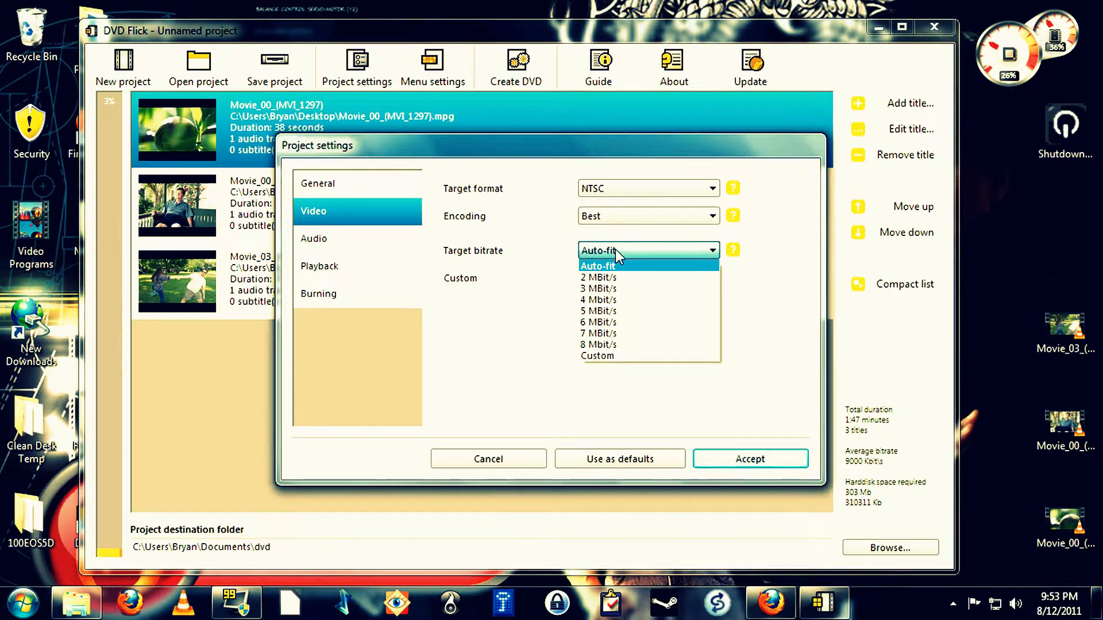
# Step: Review the project's audio settings and the options for what plays after a title, and cancel the project settings
pyautogui.click(339, 241)
pyautogui.click(344, 241)
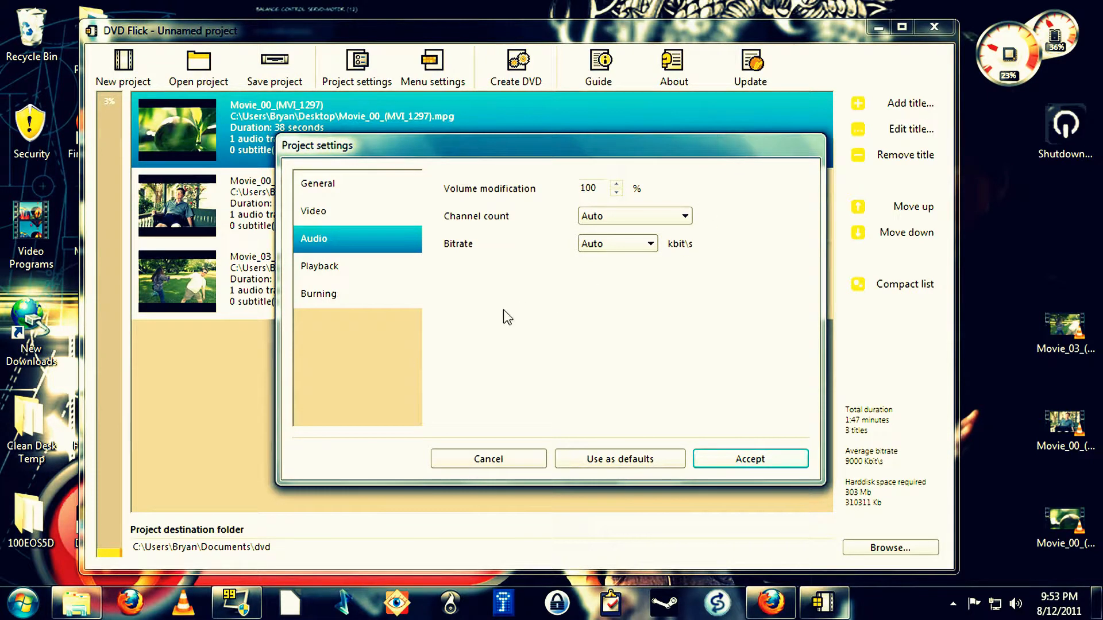
pyautogui.click(321, 268)
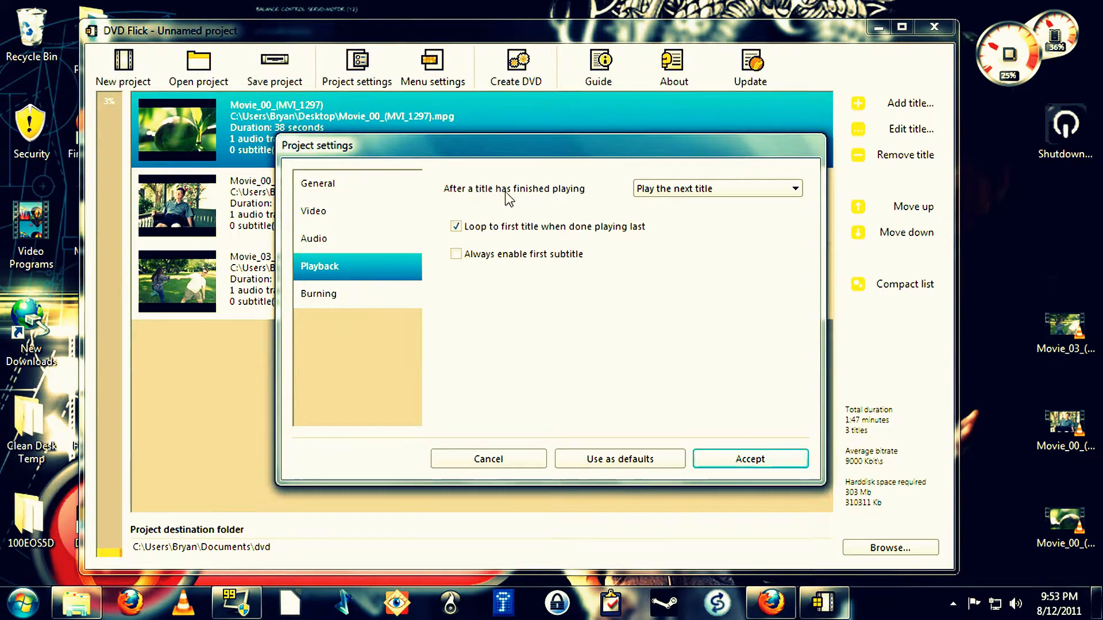
pyautogui.click(656, 188)
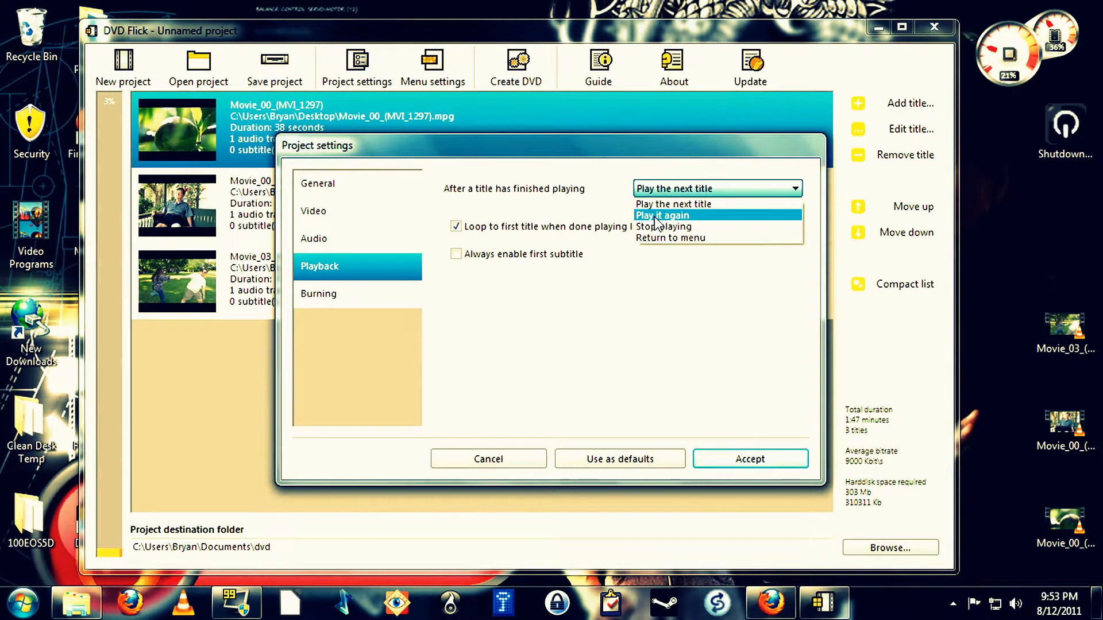
pyautogui.click(712, 204)
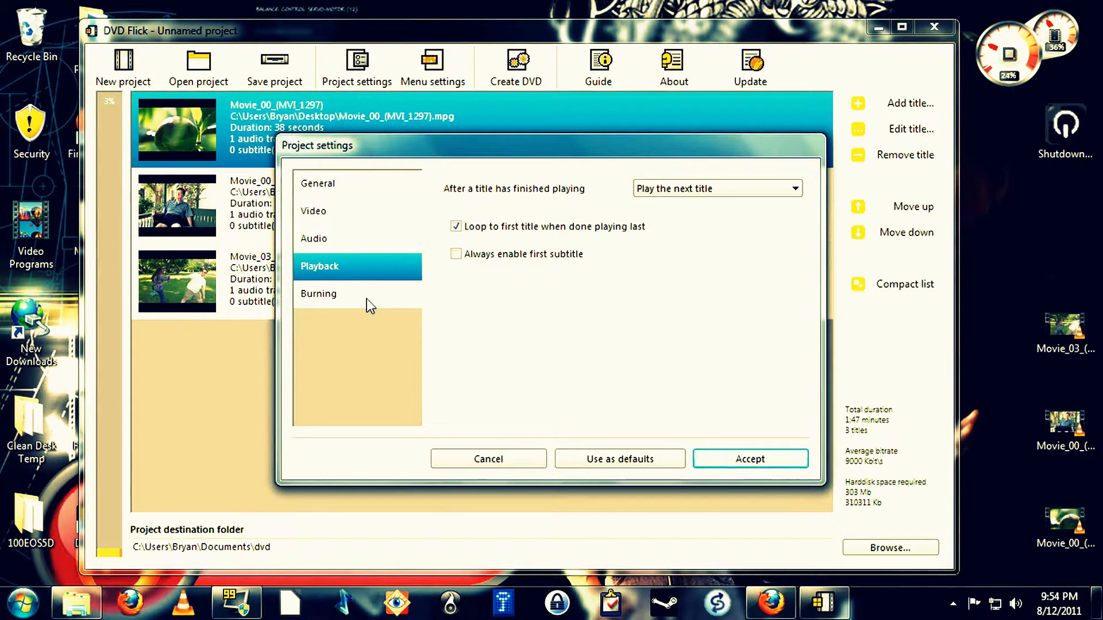
pyautogui.click(494, 463)
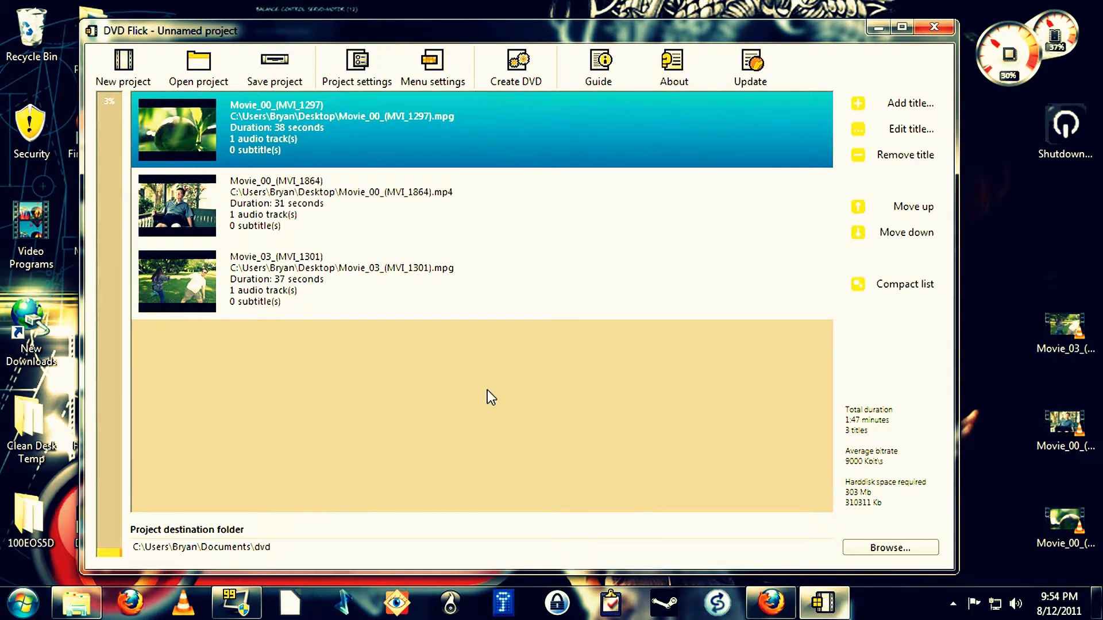
# Step: Preview the Mosaic, Orange LED, Plasma Sphere and Simple menu templates, and apply The Party as the DVD menu
pyautogui.click(441, 68)
pyautogui.click(278, 210)
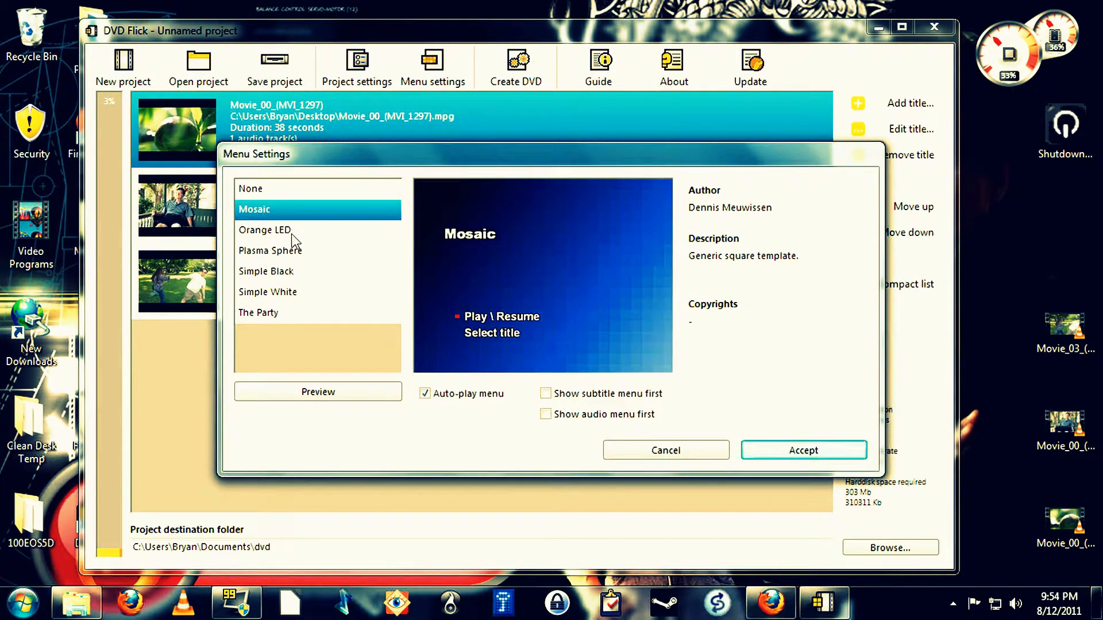
pyautogui.click(292, 234)
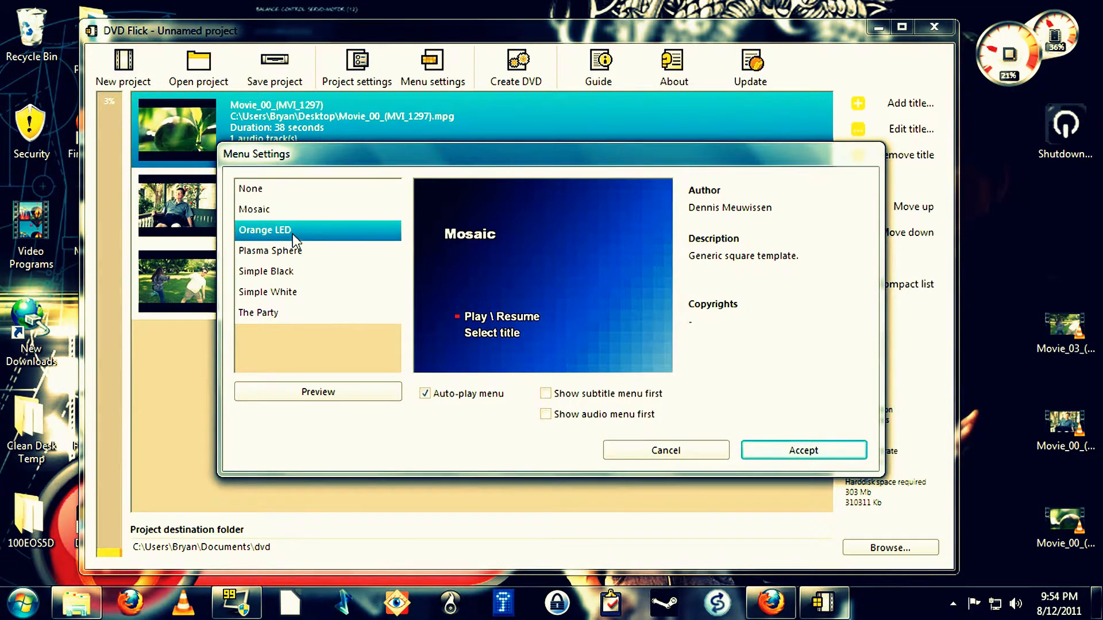
pyautogui.click(305, 256)
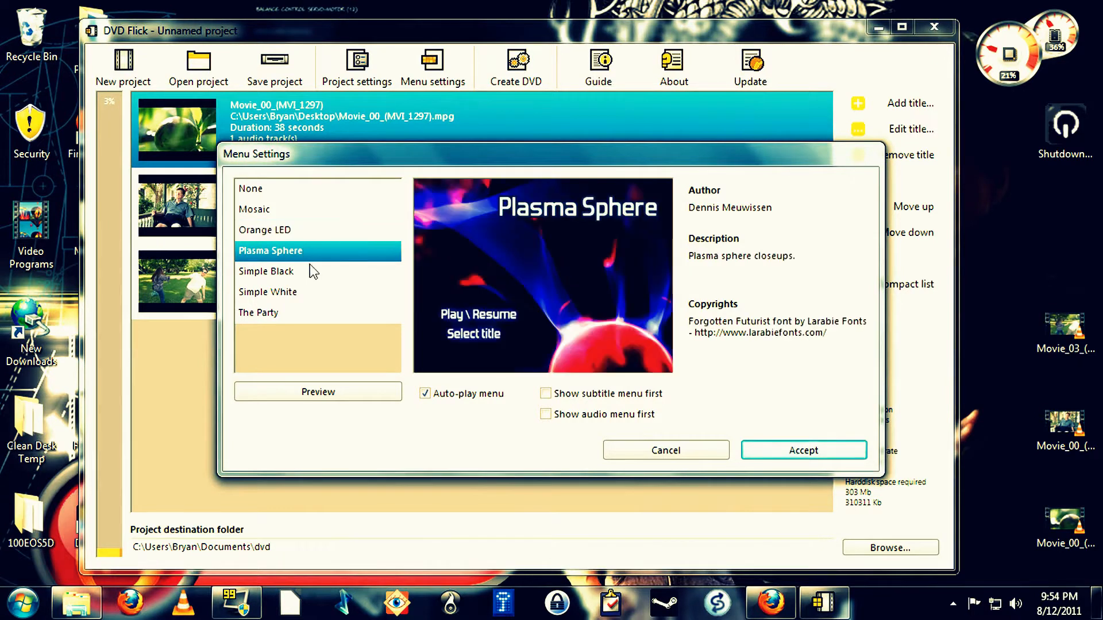
pyautogui.click(310, 272)
pyautogui.click(319, 294)
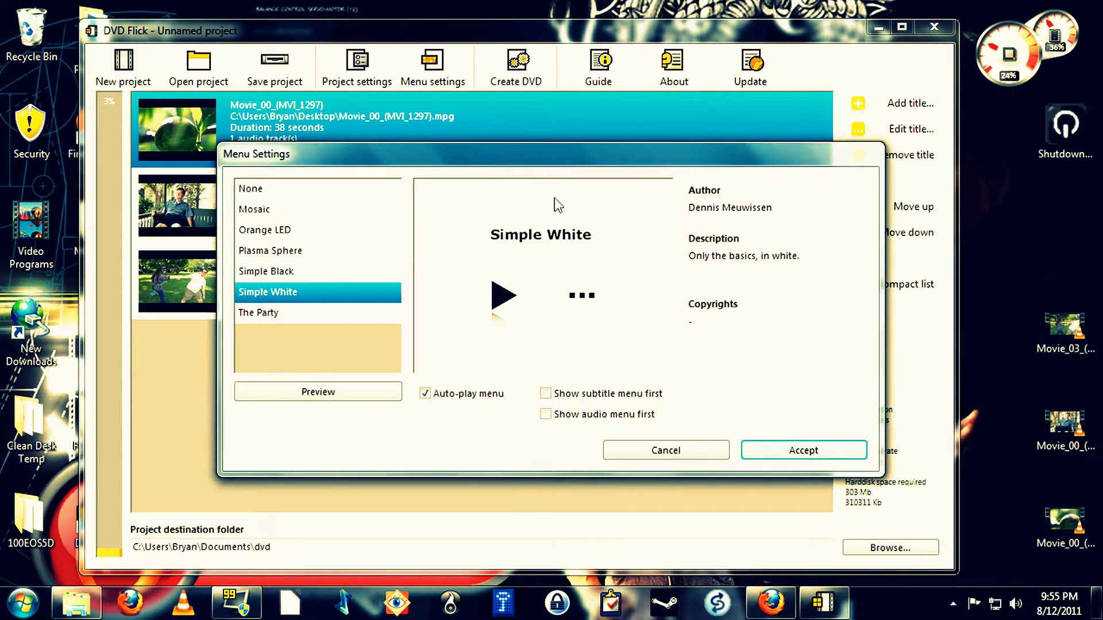
pyautogui.click(280, 312)
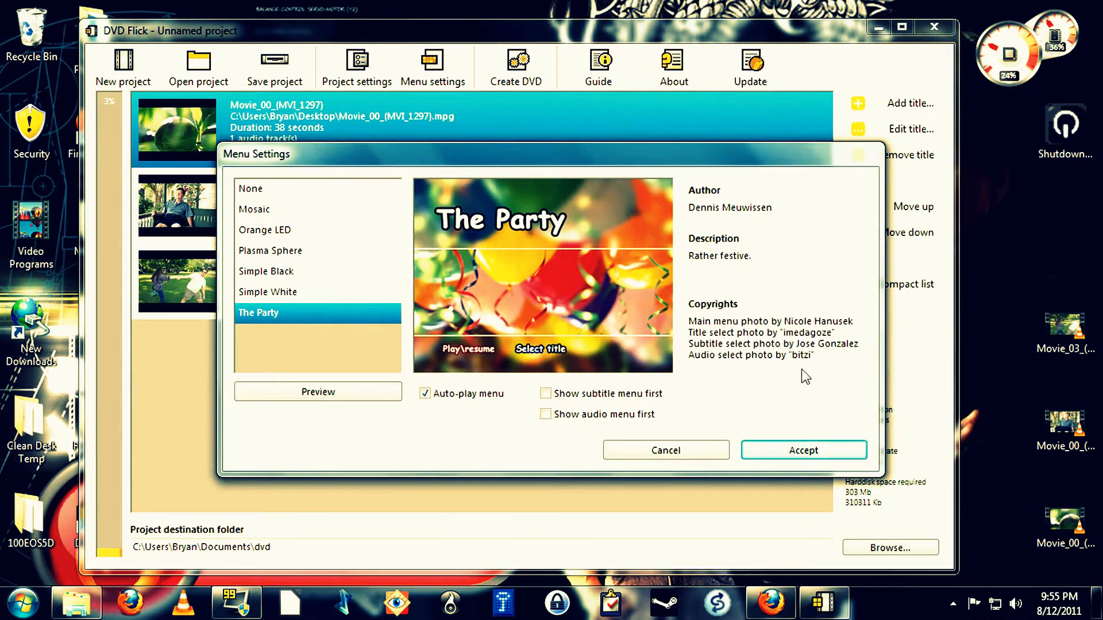
pyautogui.click(808, 452)
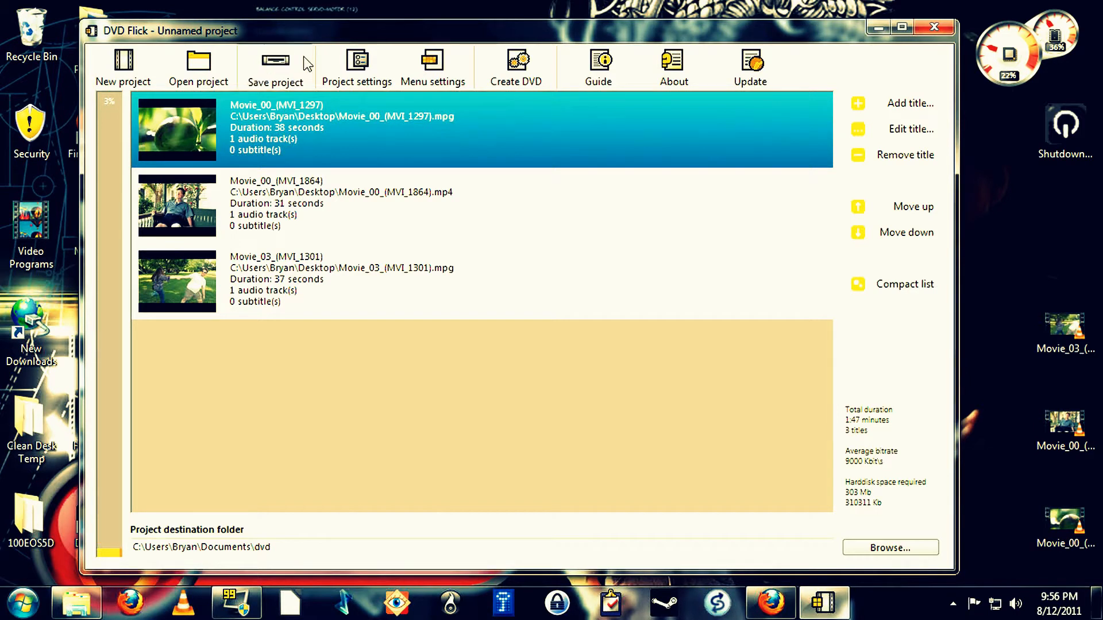
# Step: Save the project to the Desktop as DVD Flick Test in the DVD Flick project format
pyautogui.click(273, 77)
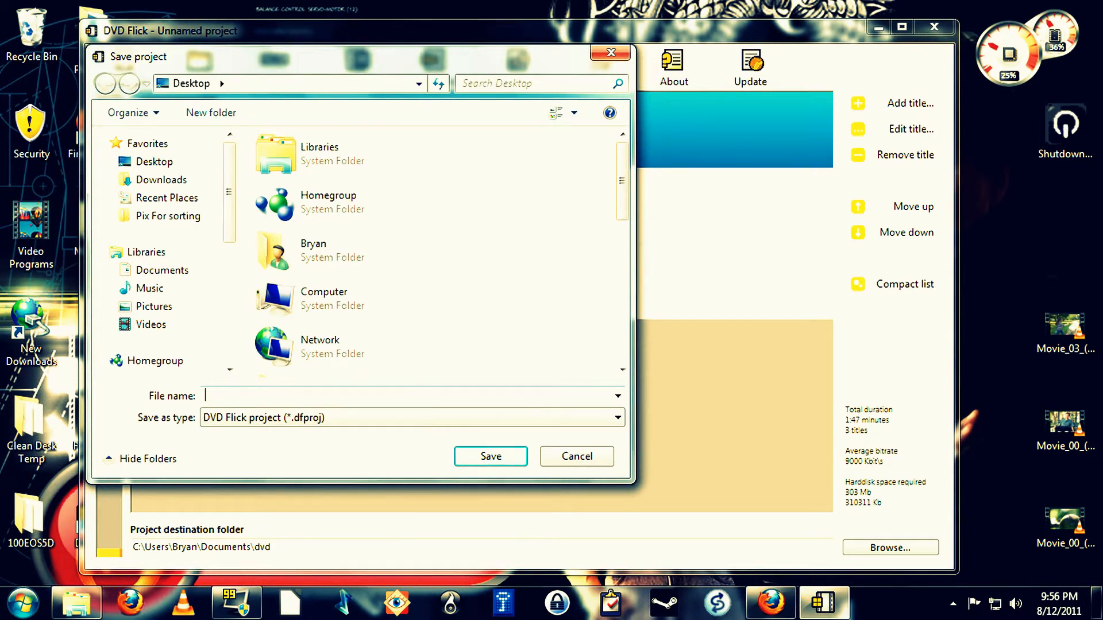
pyautogui.write('DVD Flick Test')
pyautogui.click(510, 452)
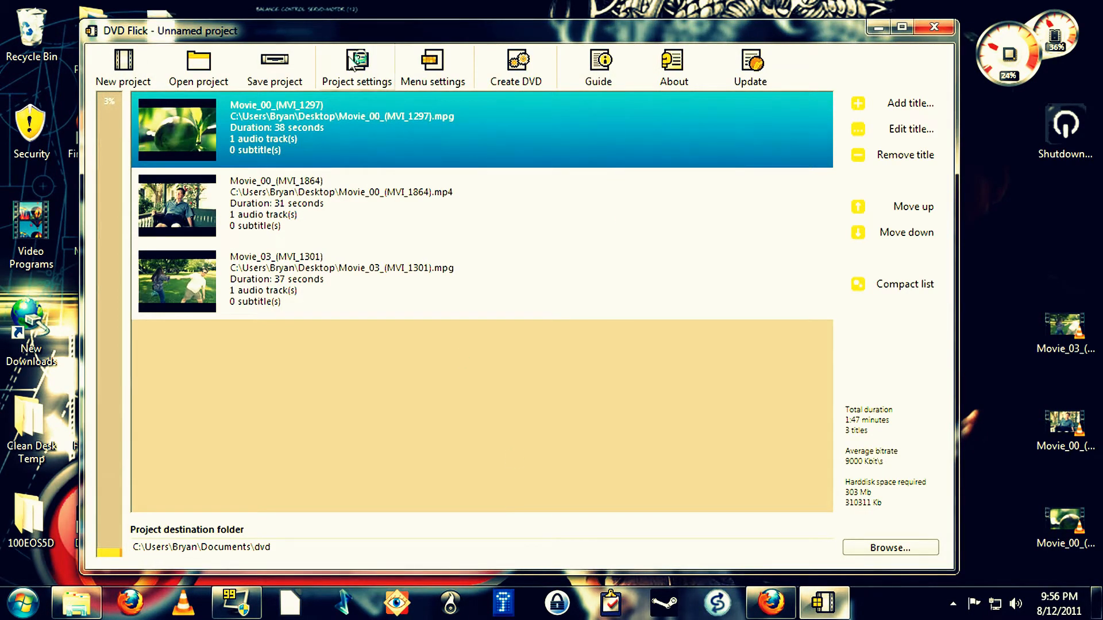
# Step: Close DVD Flick, reopen the saved DVD Flick Test project from the desktop, and reposition its window to show it fully
pyautogui.moveTo(333, 25); pyautogui.dragTo(308, 58)
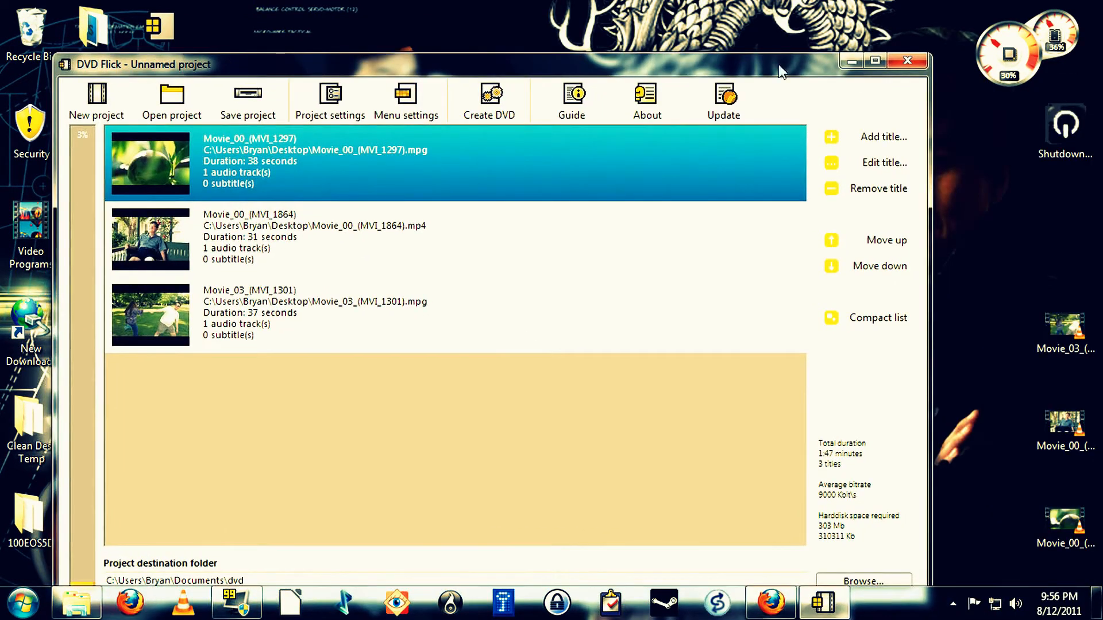
pyautogui.click(913, 58)
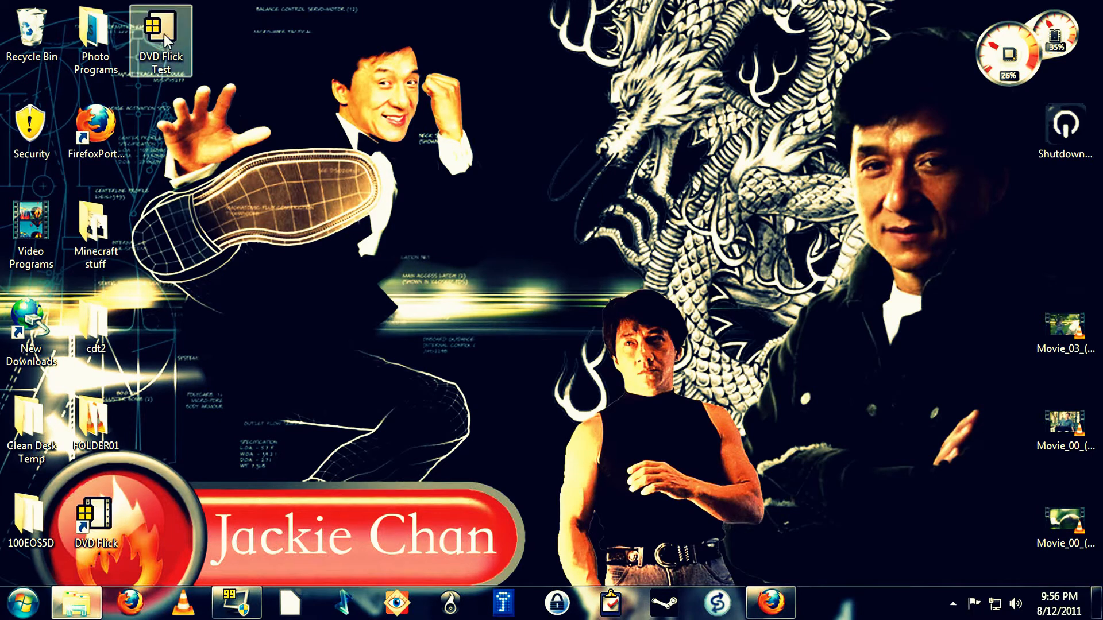
pyautogui.doubleClick(163, 33)
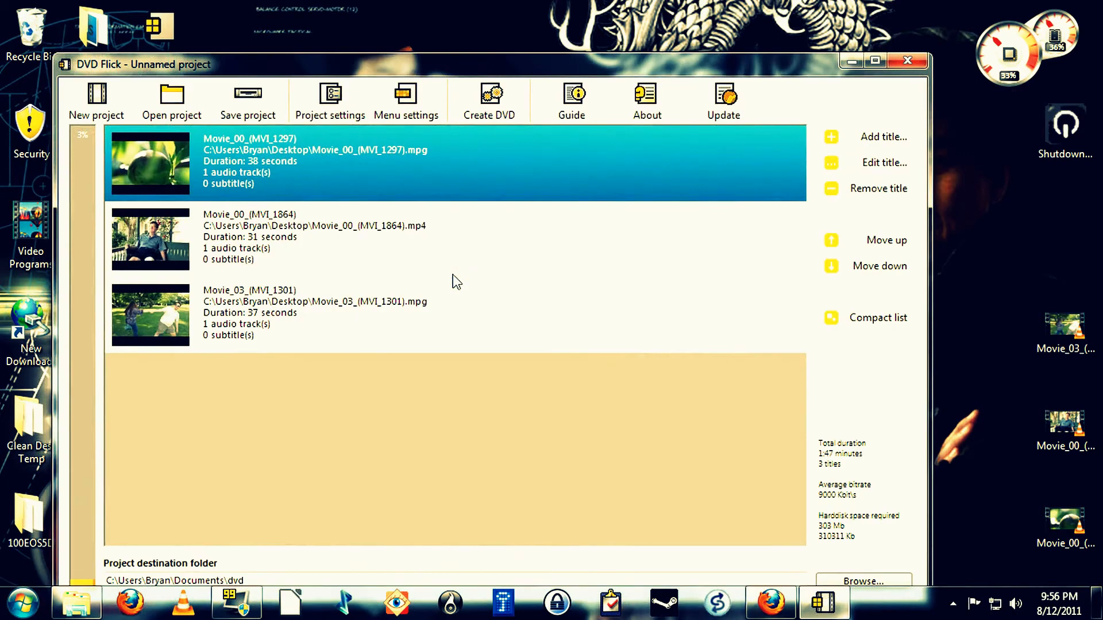
pyautogui.moveTo(421, 63); pyautogui.dragTo(462, 12)
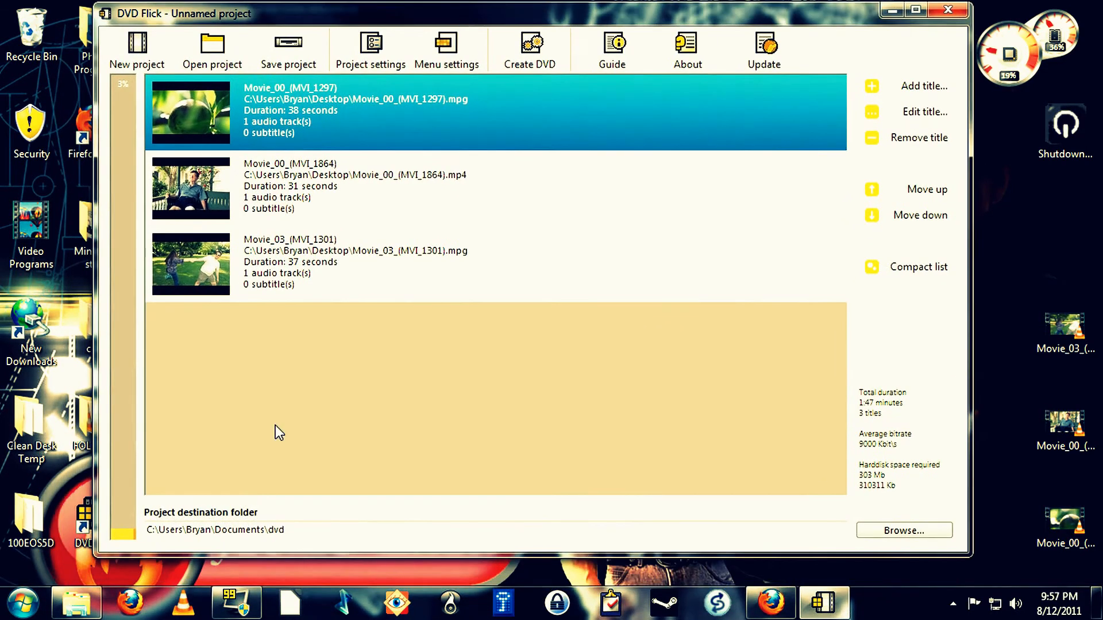